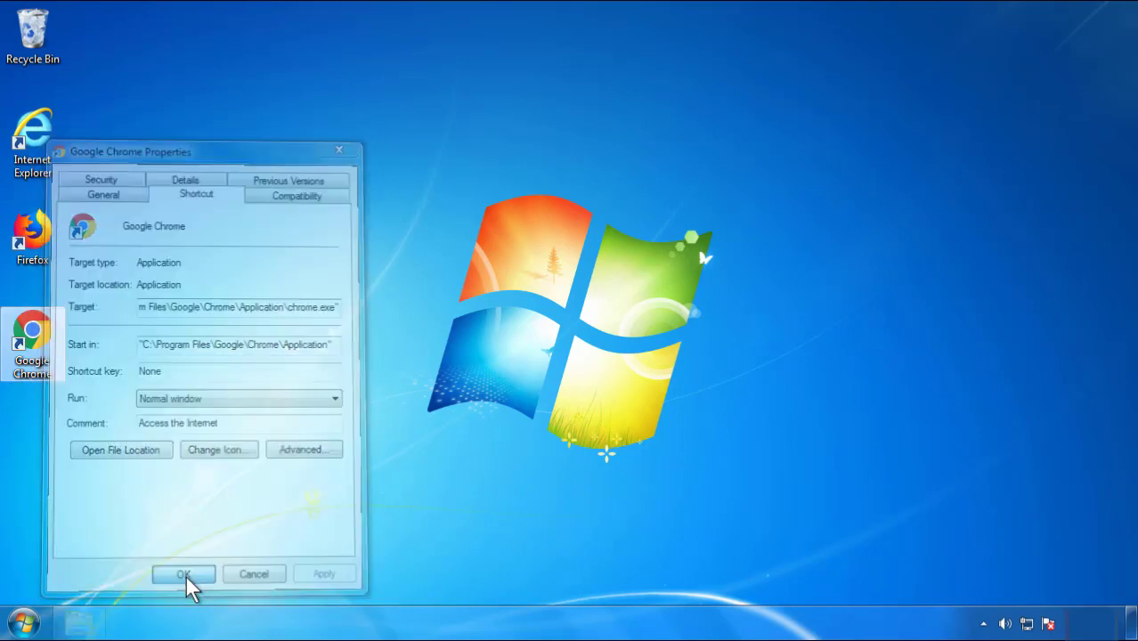
# Confirm and close the Google Chrome shortcut's Properties dialog
pyautogui.click(24, 624)
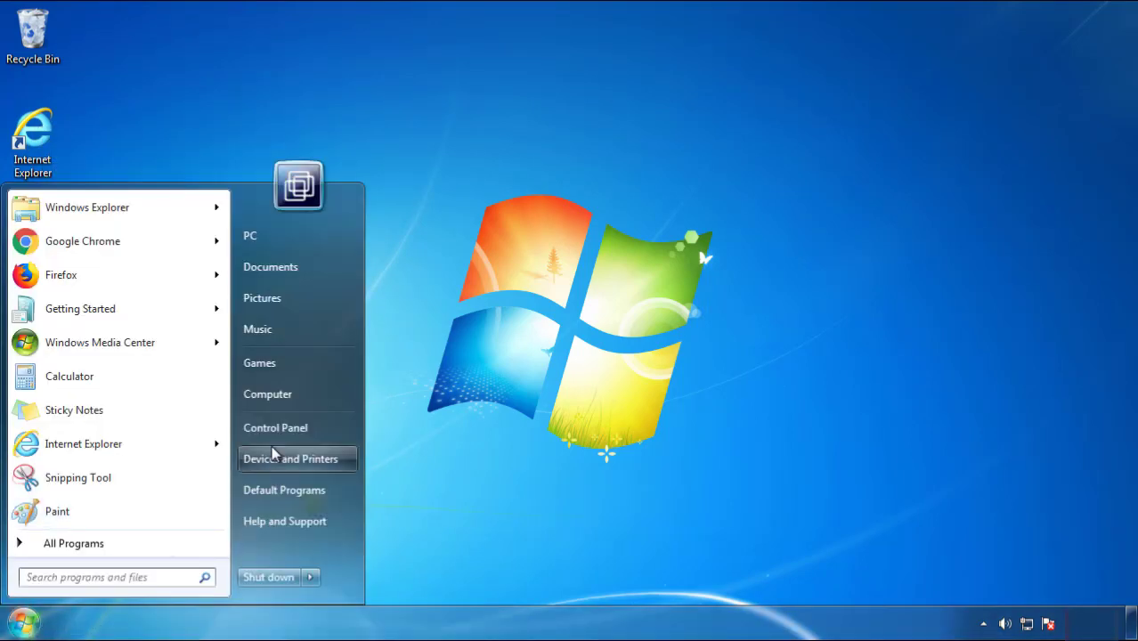
# Open Programs and Features in Control Panel, sorted by newest install date first
pyautogui.click(285, 424)
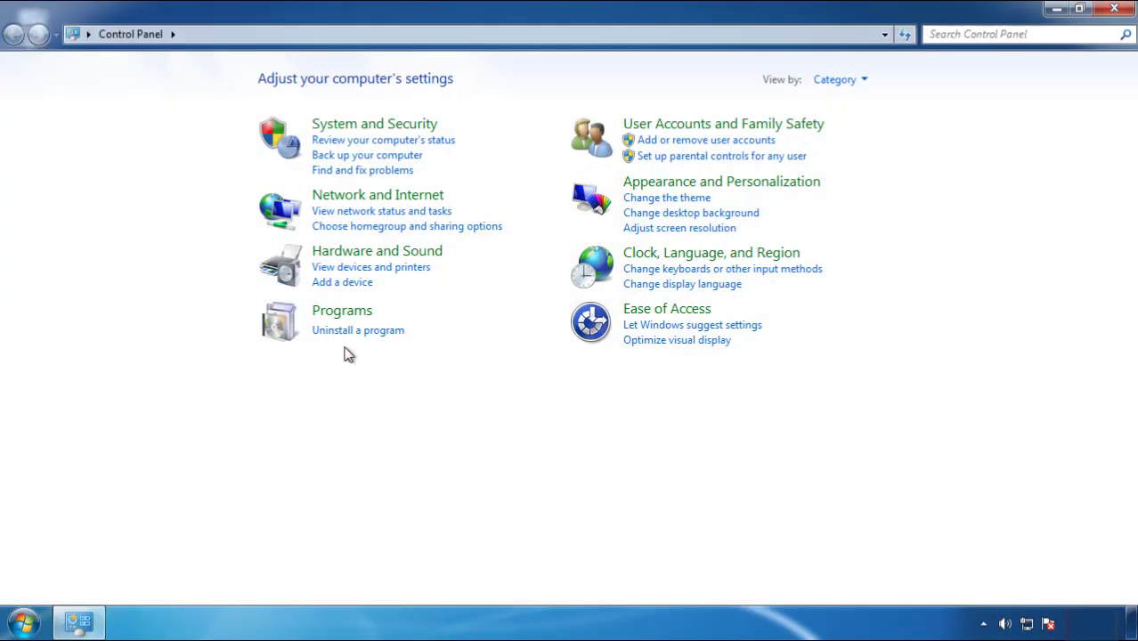
pyautogui.click(356, 330)
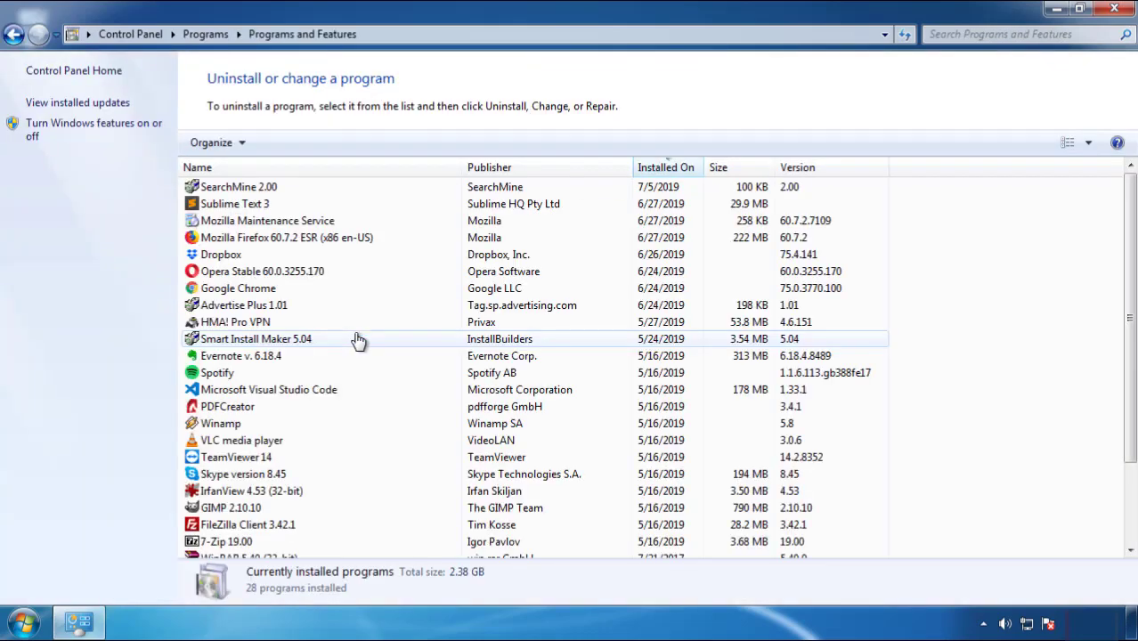
pyautogui.click(666, 169)
pyautogui.click(660, 169)
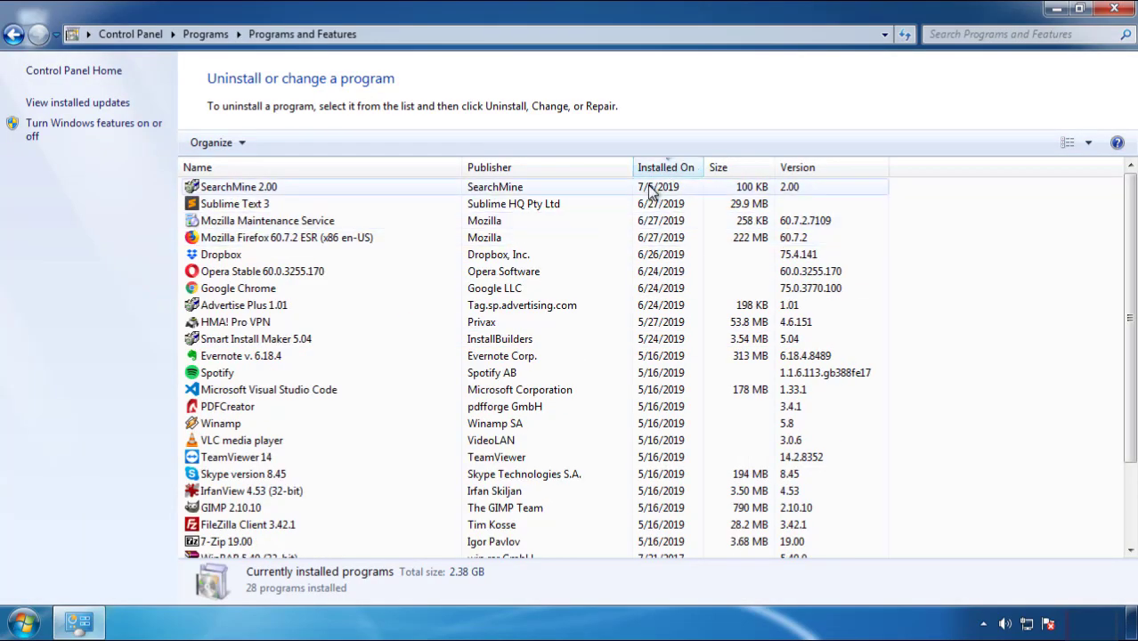
# Uninstall SearchMine 2.00 and finish the uninstall wizard
pyautogui.click(240, 192)
pyautogui.click(284, 143)
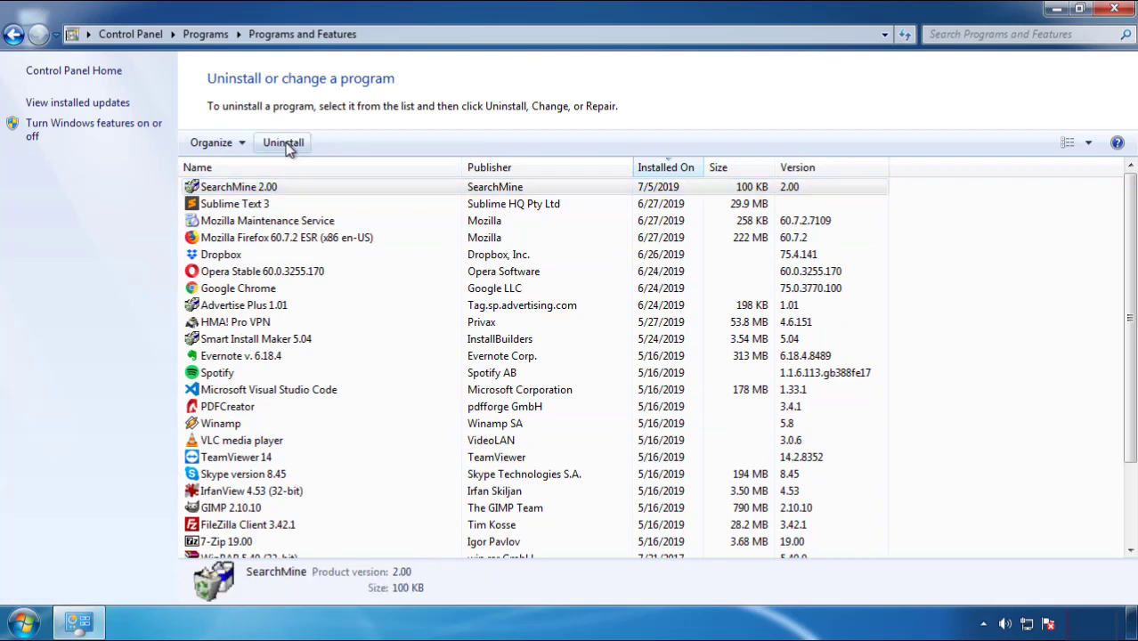
pyautogui.click(665, 473)
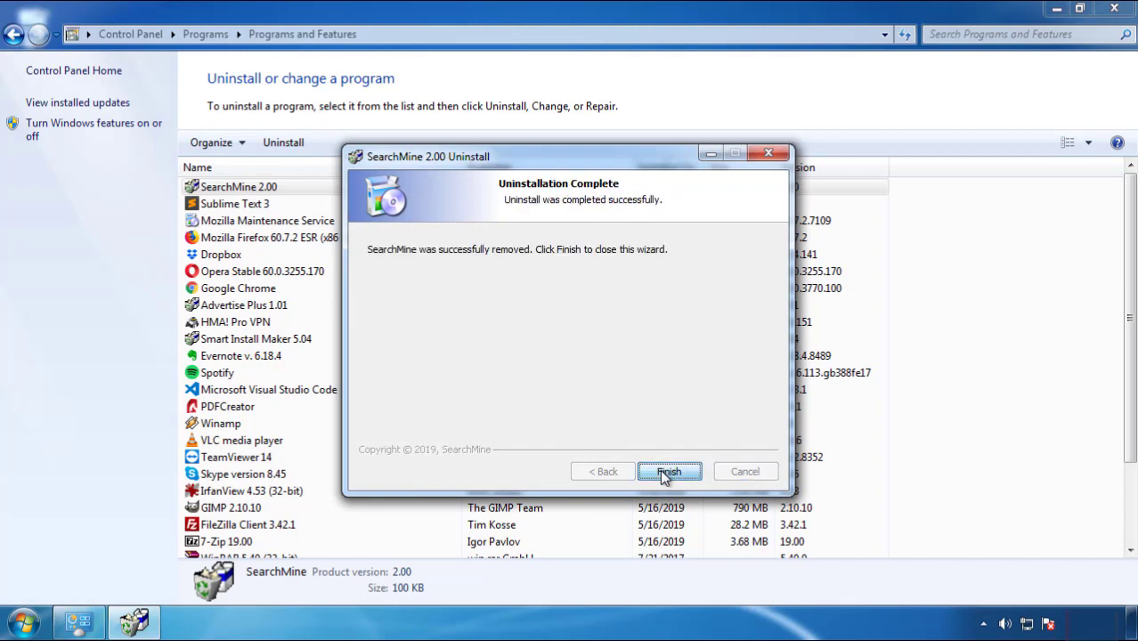
pyautogui.click(663, 471)
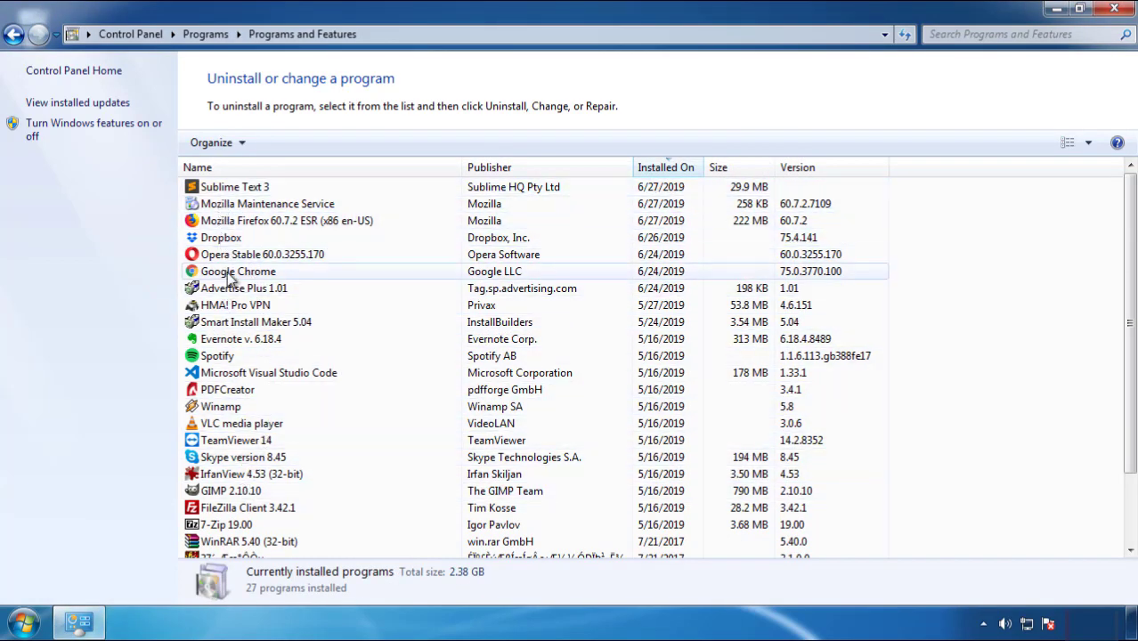
# Close Programs and Features and restart Windows, booting into Safe Mode
pyautogui.click(1115, 11)
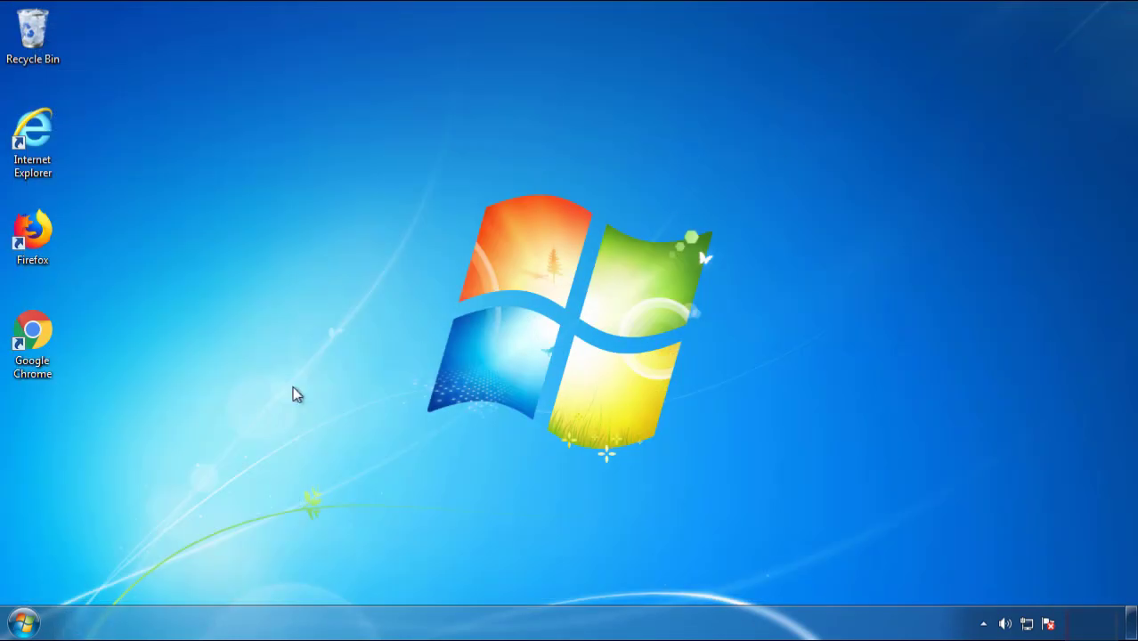
pyautogui.click(24, 623)
pyautogui.moveTo(307, 584)
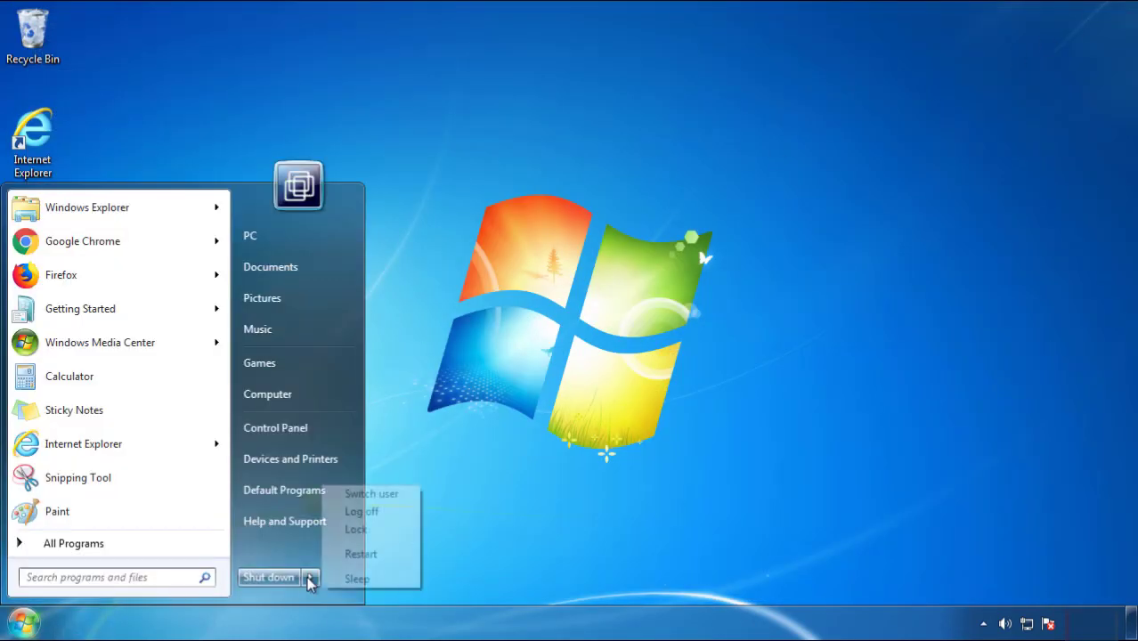
pyautogui.click(595, 487)
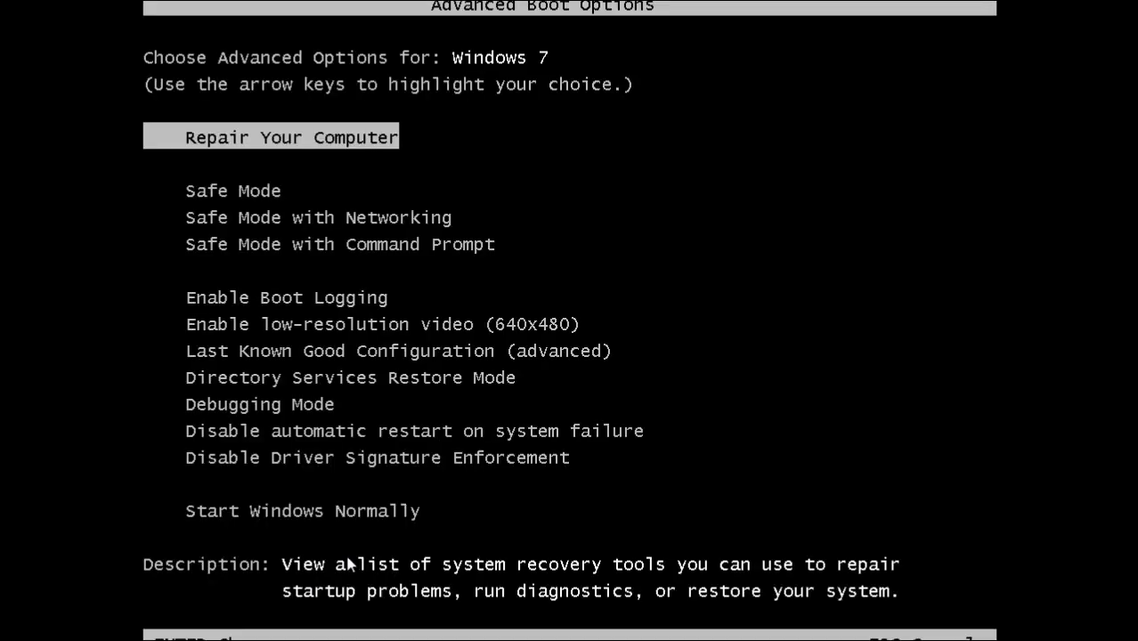
pyautogui.press('Down')
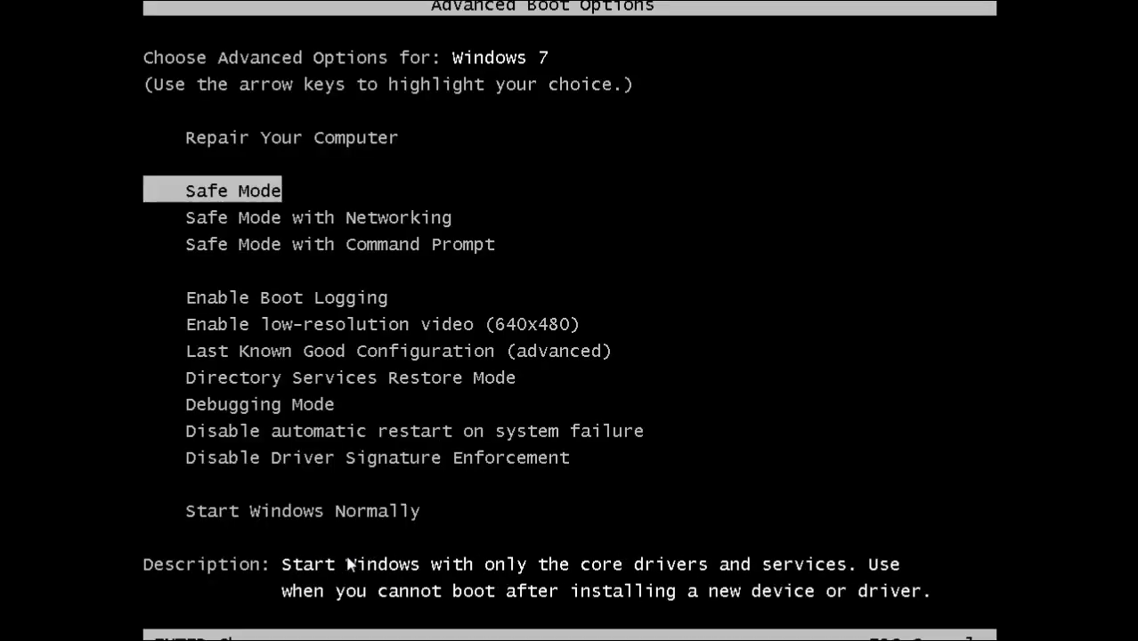
pyautogui.press('Return')
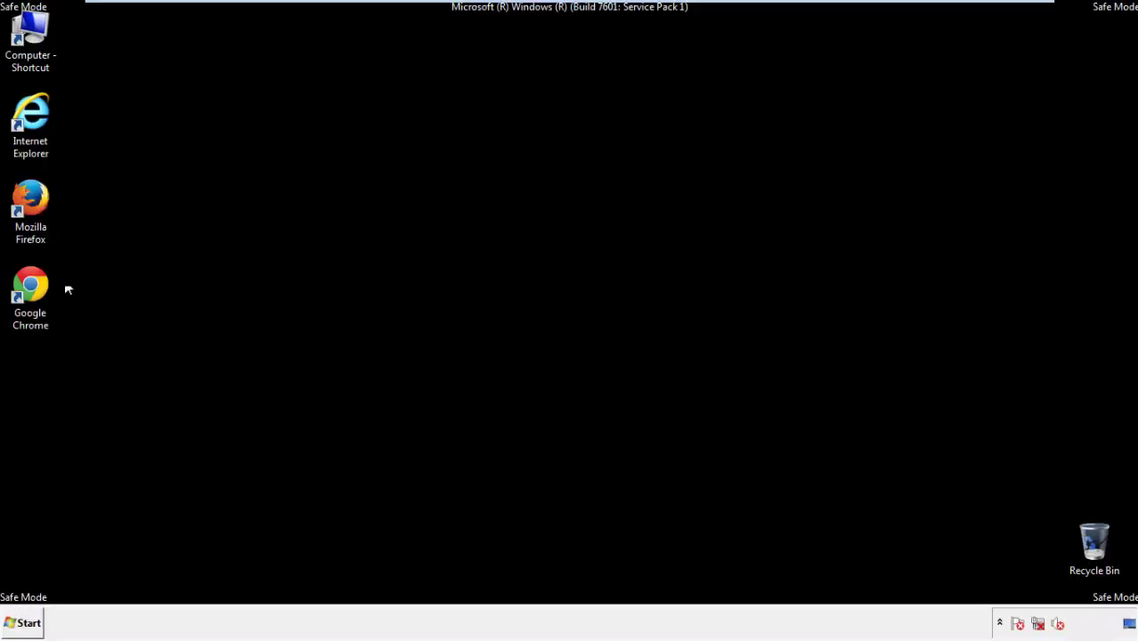
# Launch Firefox, decline the default-browser prompt, and keep the menu bar visible
pyautogui.doubleClick(40, 208)
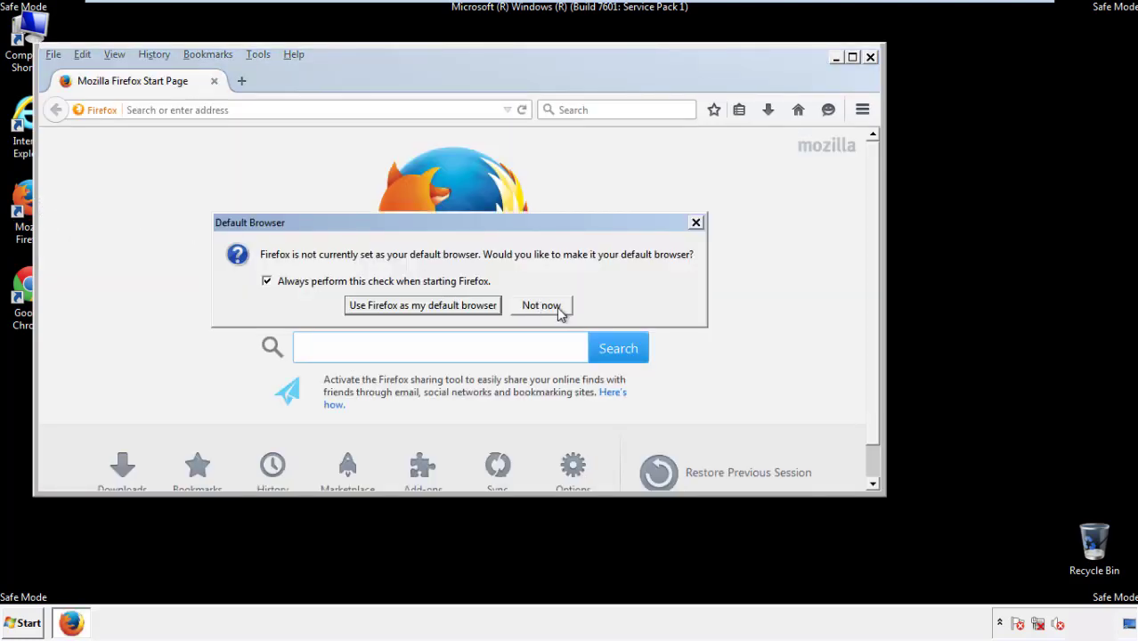
pyautogui.click(556, 305)
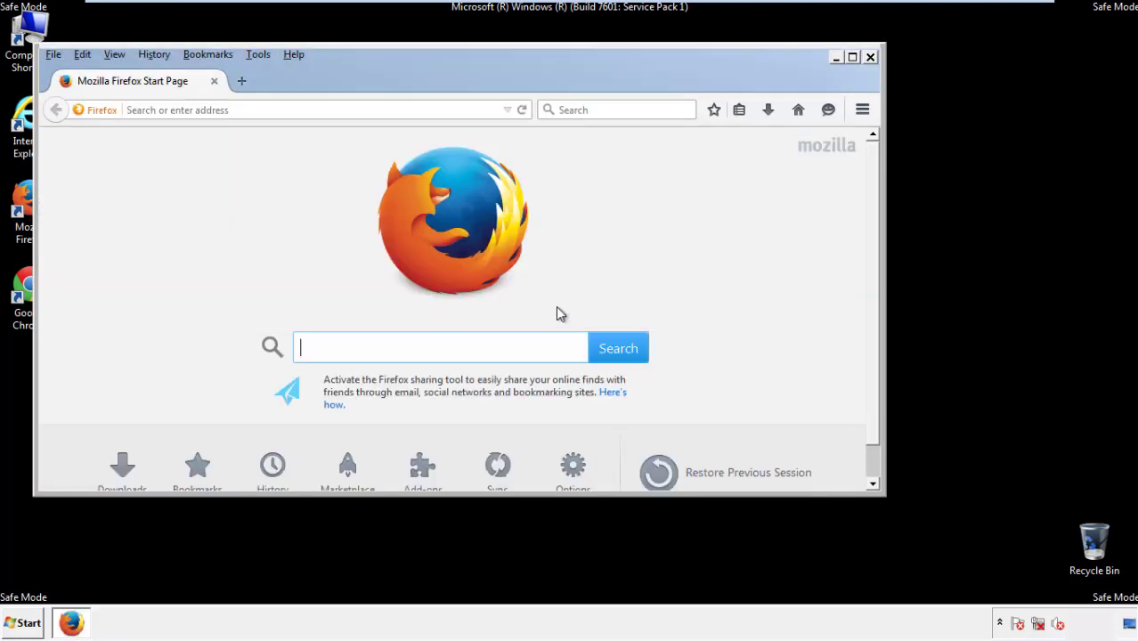
pyautogui.rightClick(349, 74)
pyautogui.click(378, 133)
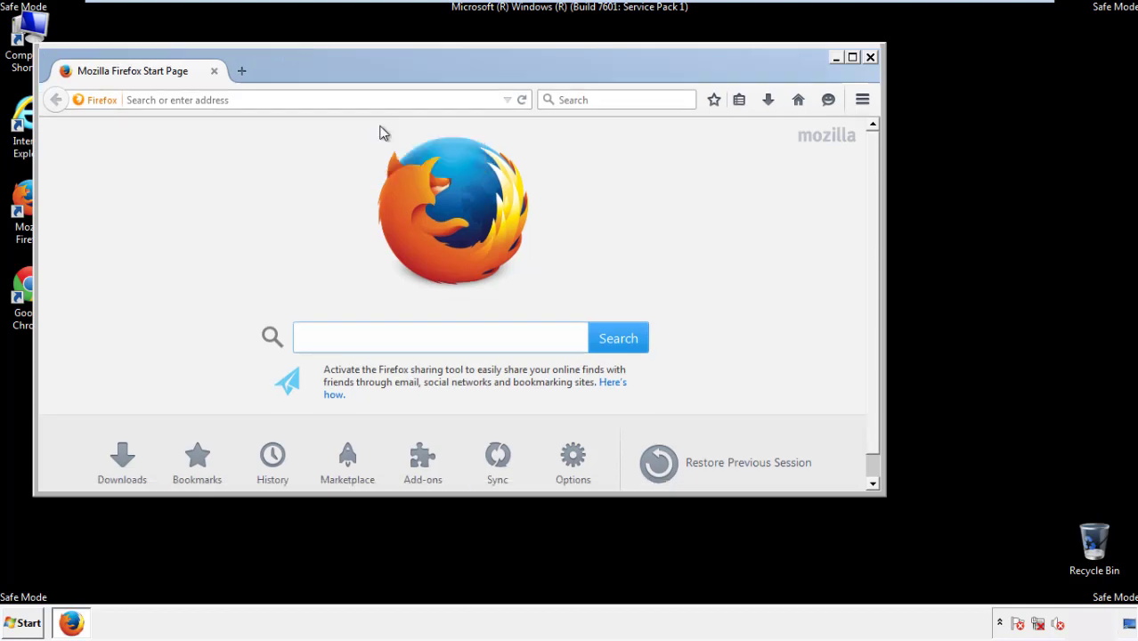
pyautogui.rightClick(360, 76)
pyautogui.click(372, 137)
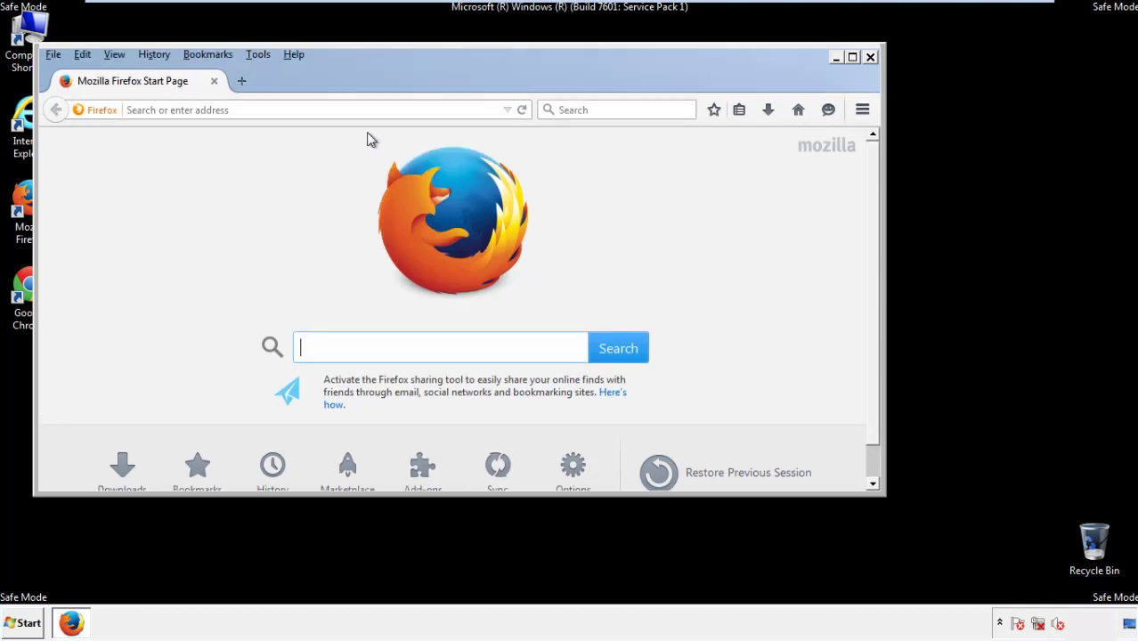
# Clear all Firefox history, including offline data and site preferences, for the Everything range
pyautogui.click(163, 57)
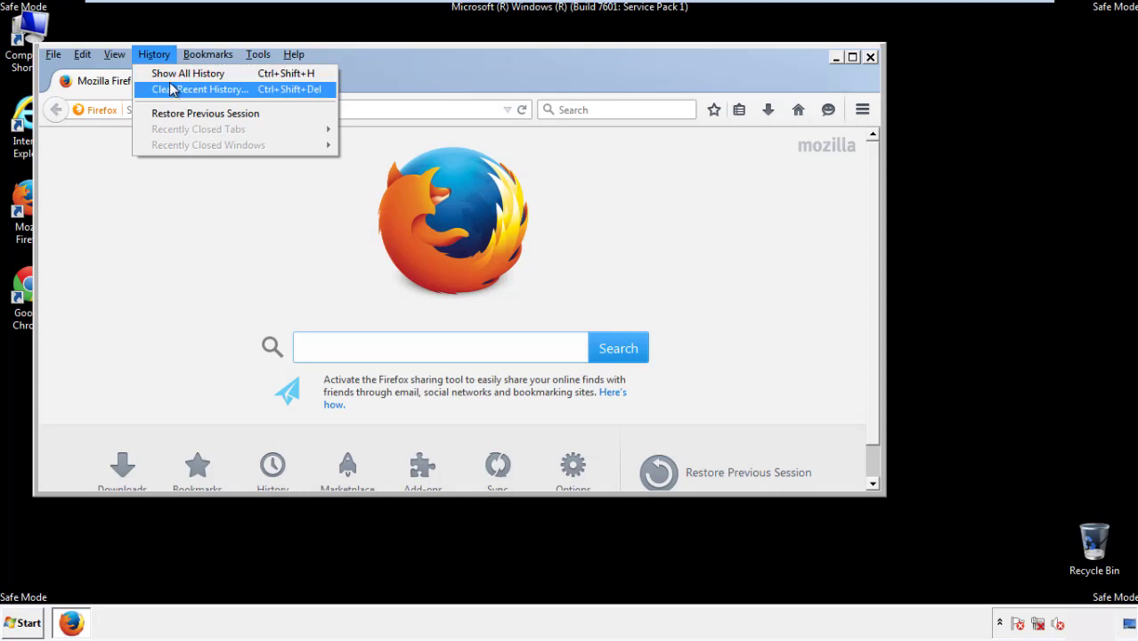
pyautogui.click(172, 88)
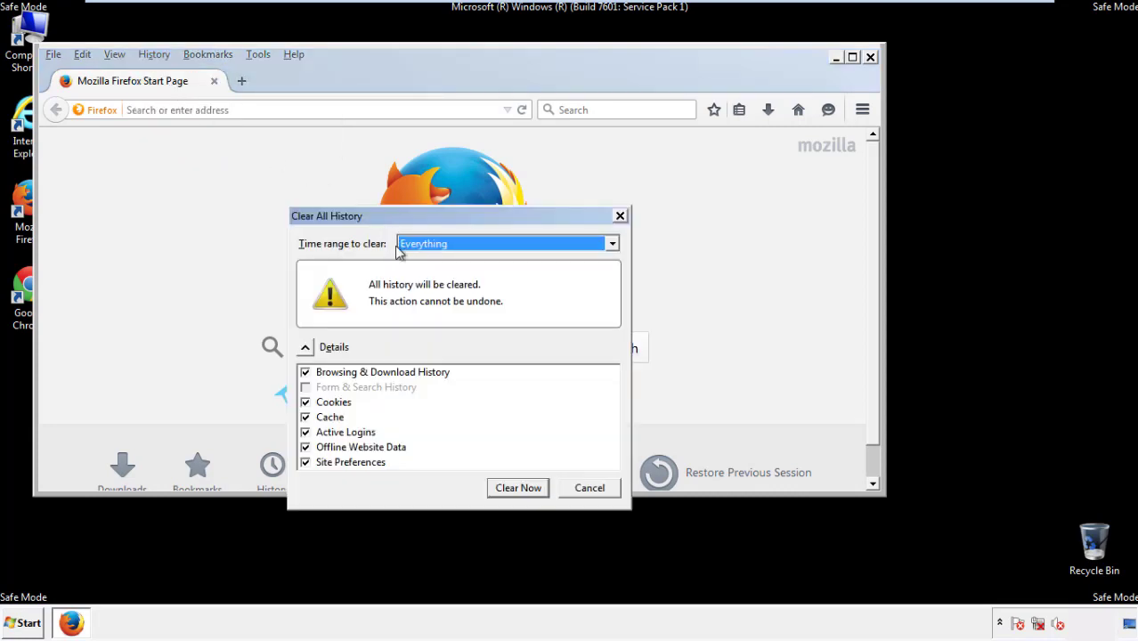
pyautogui.click(418, 245)
pyautogui.click(427, 335)
pyautogui.click(305, 447)
pyautogui.click(305, 448)
pyautogui.click(306, 464)
pyautogui.click(305, 464)
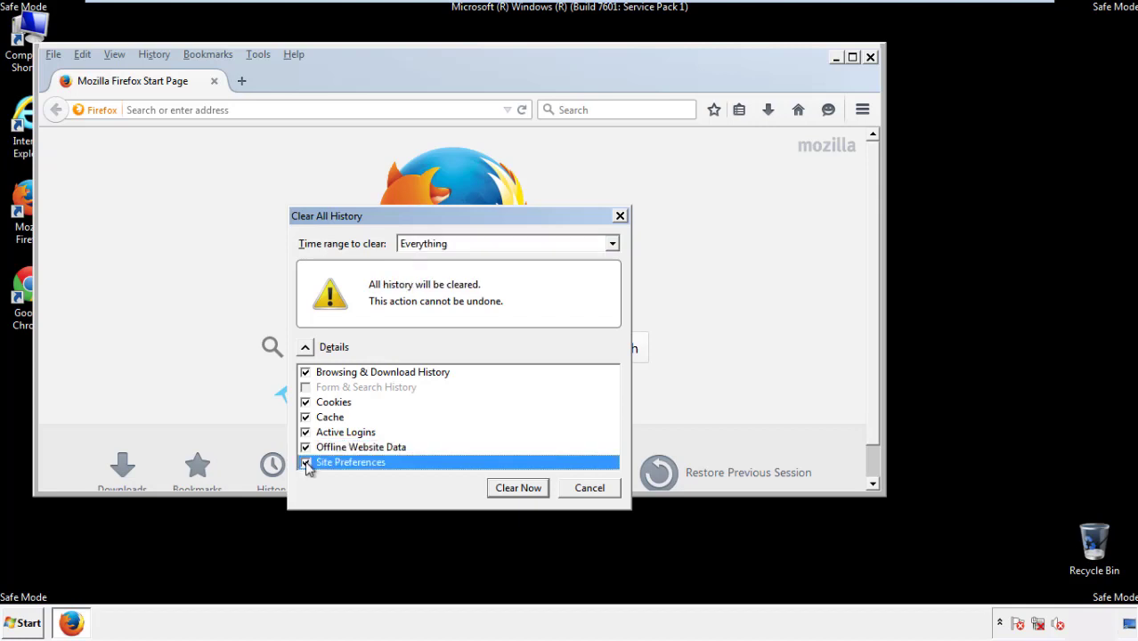
pyautogui.click(518, 490)
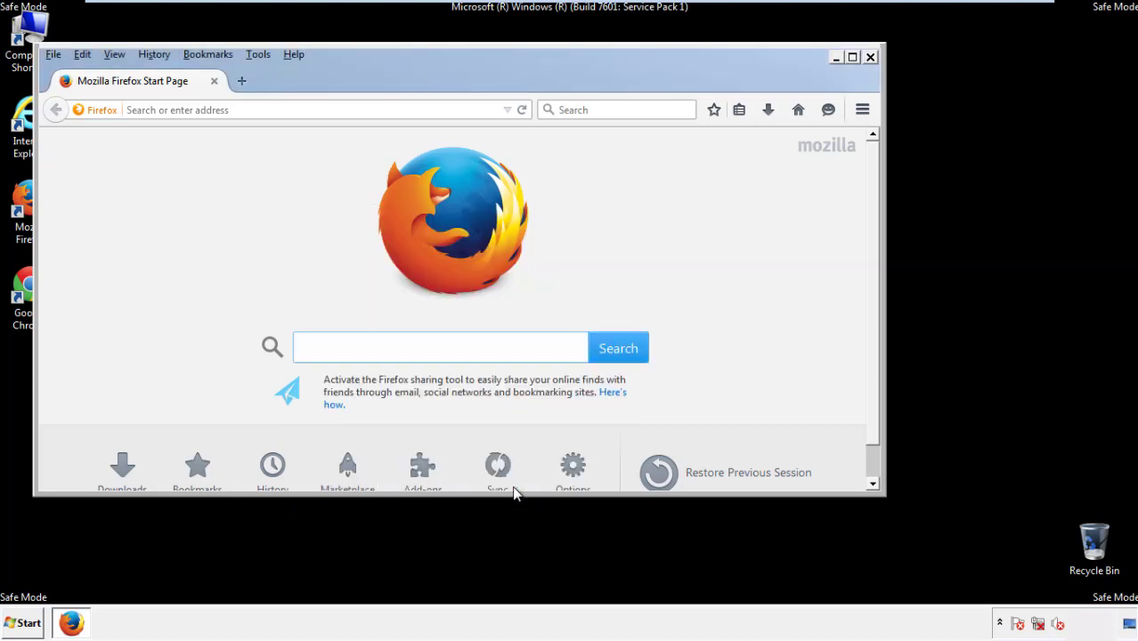
# Refresh Firefox from the Troubleshooting Information page
pyautogui.click(294, 54)
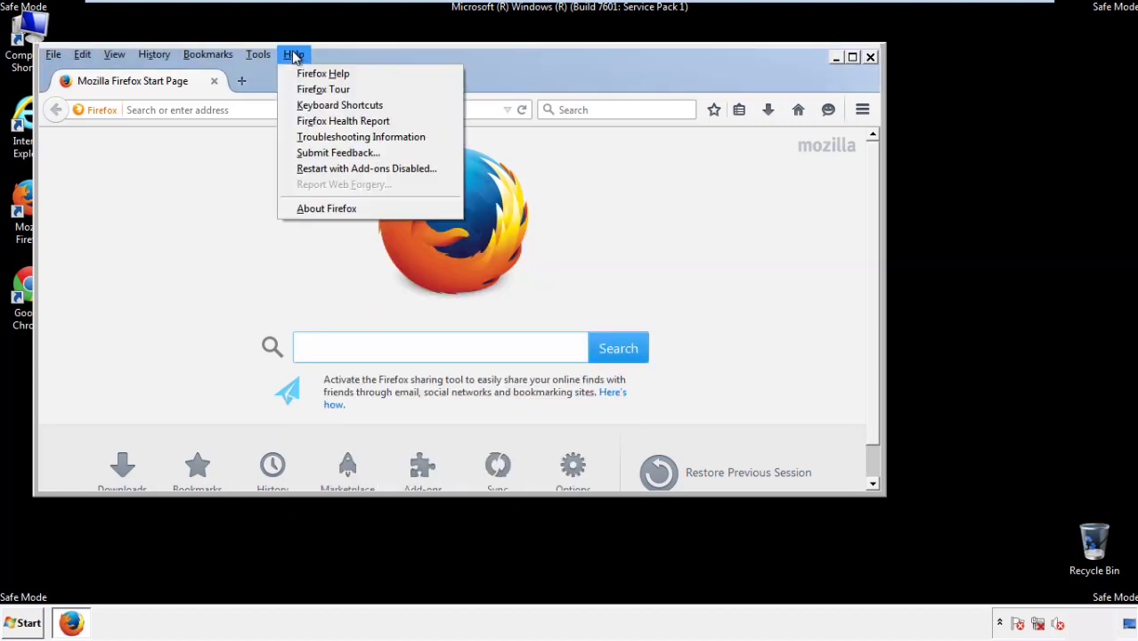
pyautogui.click(329, 138)
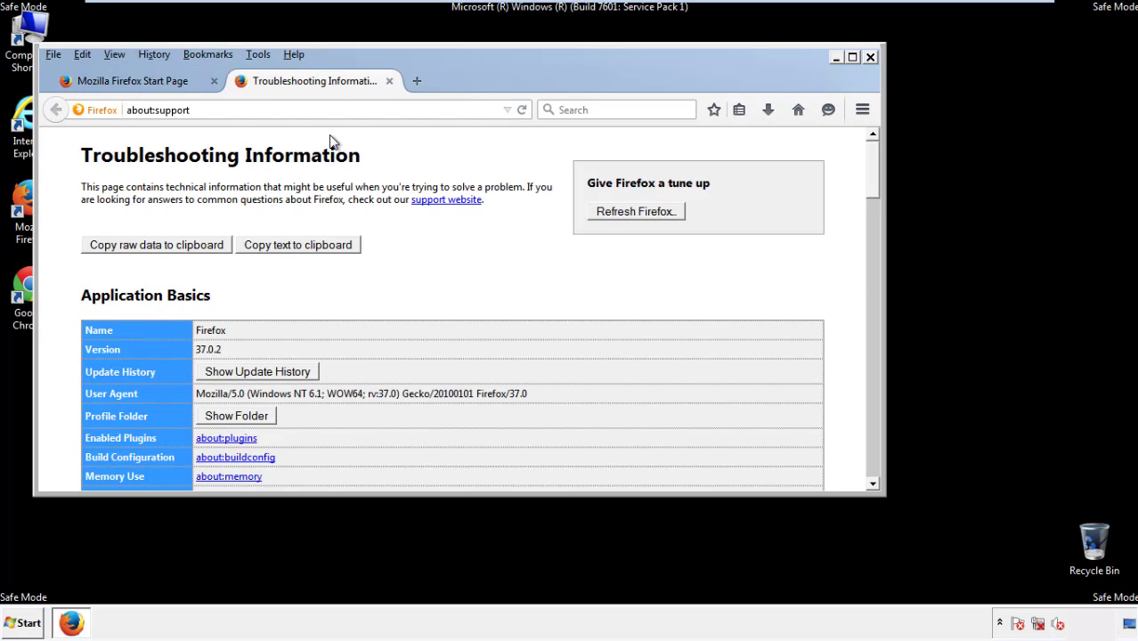
pyautogui.click(661, 215)
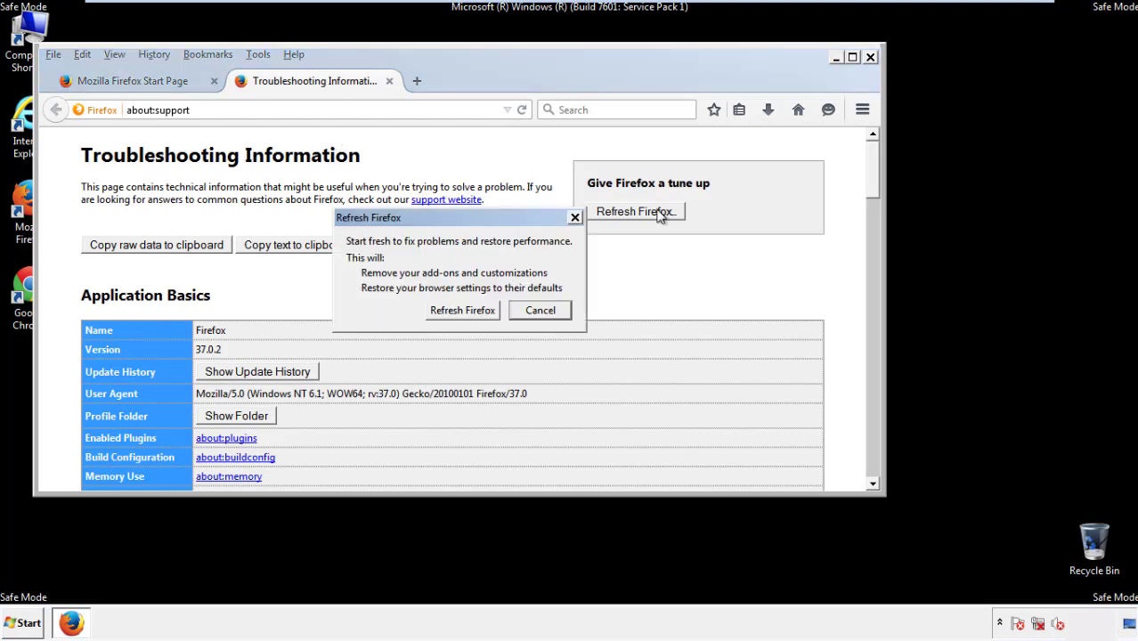
pyautogui.click(462, 310)
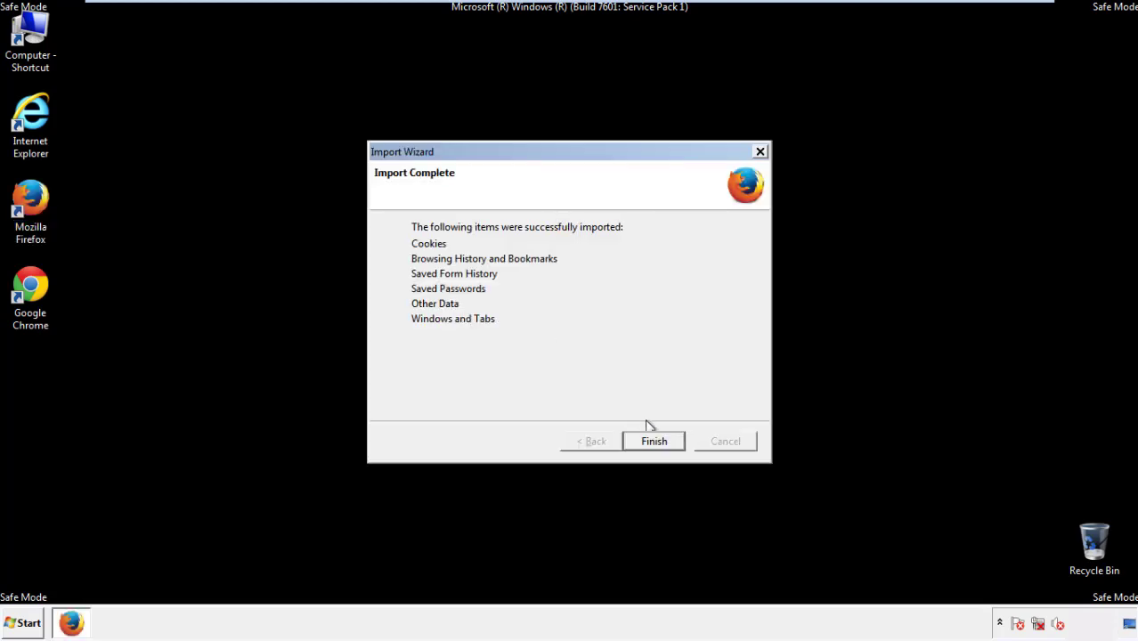
# Finish the import wizard, decline the default-browser prompt, and close Firefox
pyautogui.click(654, 442)
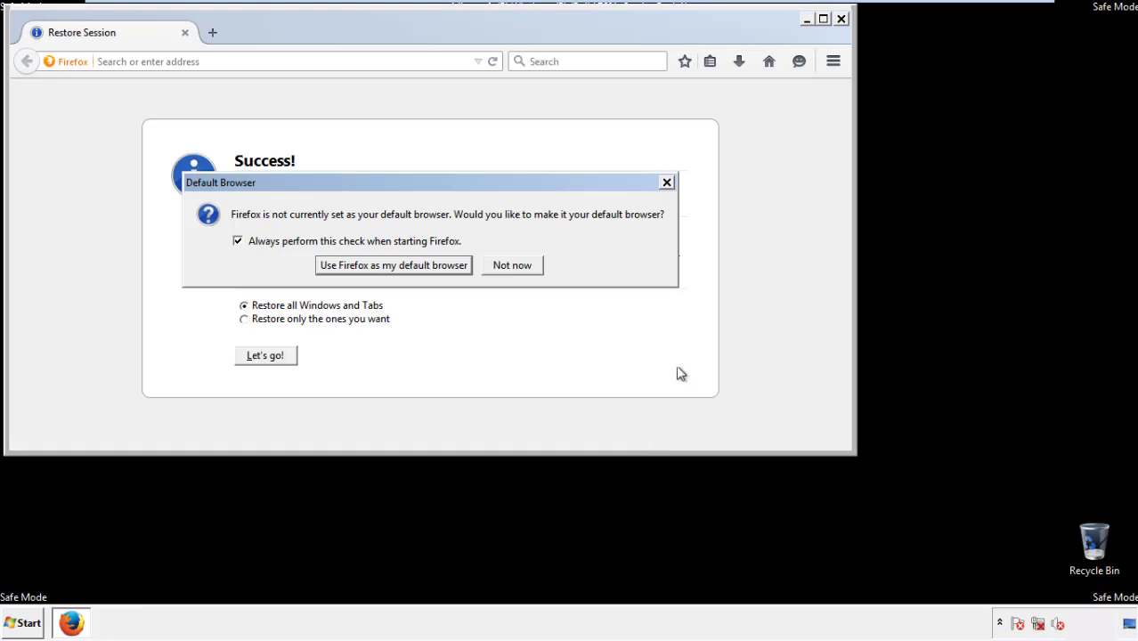
pyautogui.click(513, 268)
pyautogui.click(841, 19)
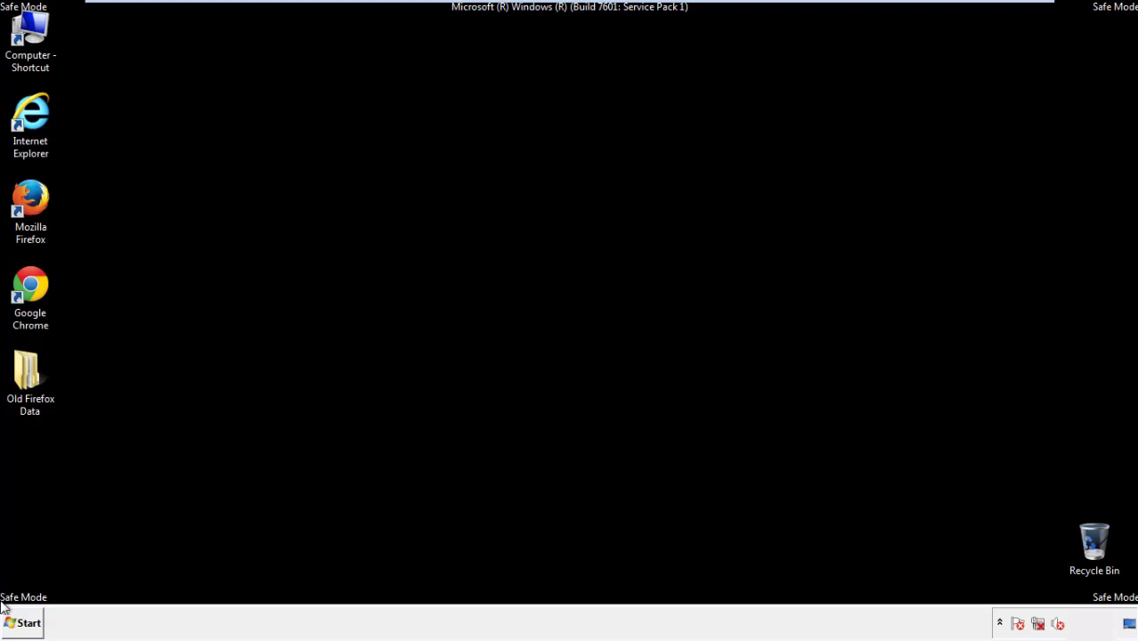
# Launch Google Chrome and dismiss its default-browser prompt
pyautogui.click(27, 285)
pyautogui.doubleClick(27, 283)
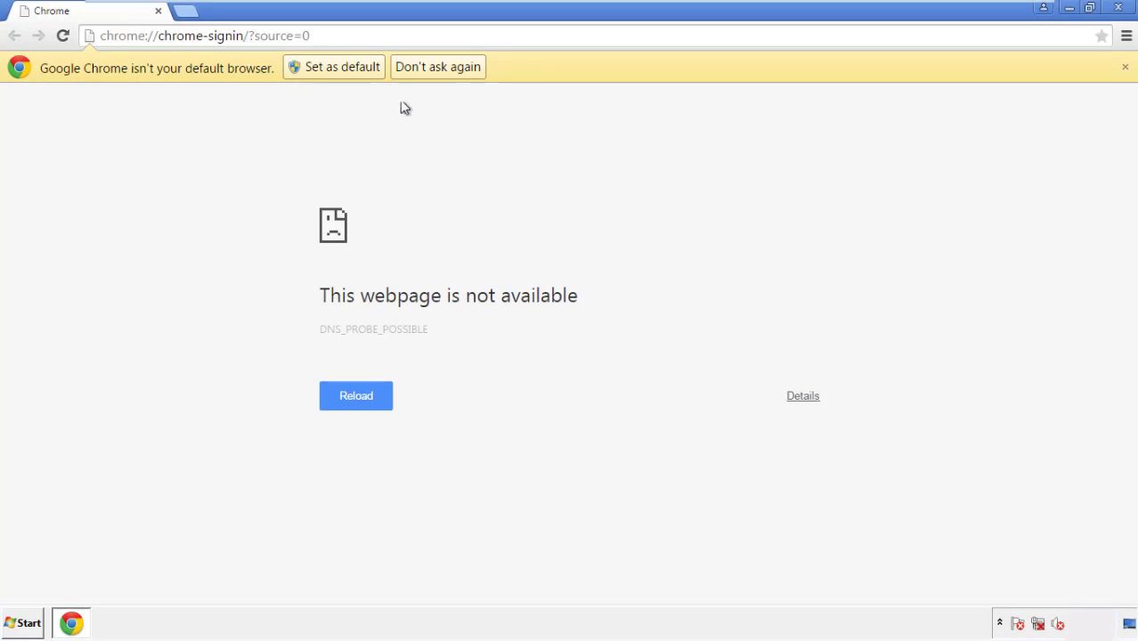
pyautogui.click(457, 70)
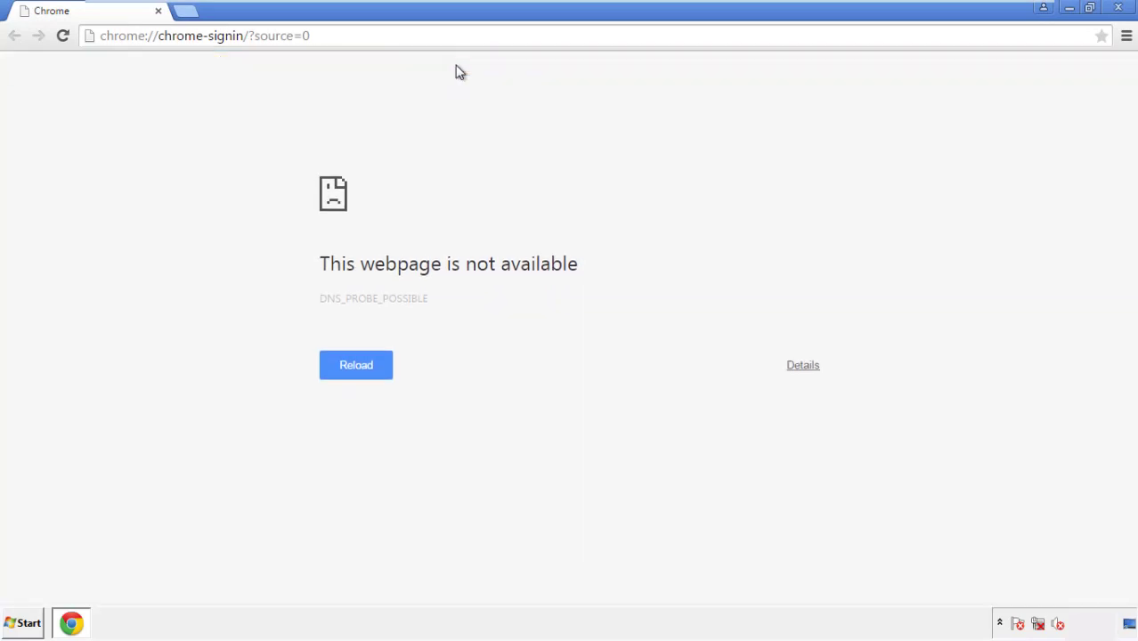
# Go to Chrome's History page from Settings and start Clear browsing data
pyautogui.click(1127, 37)
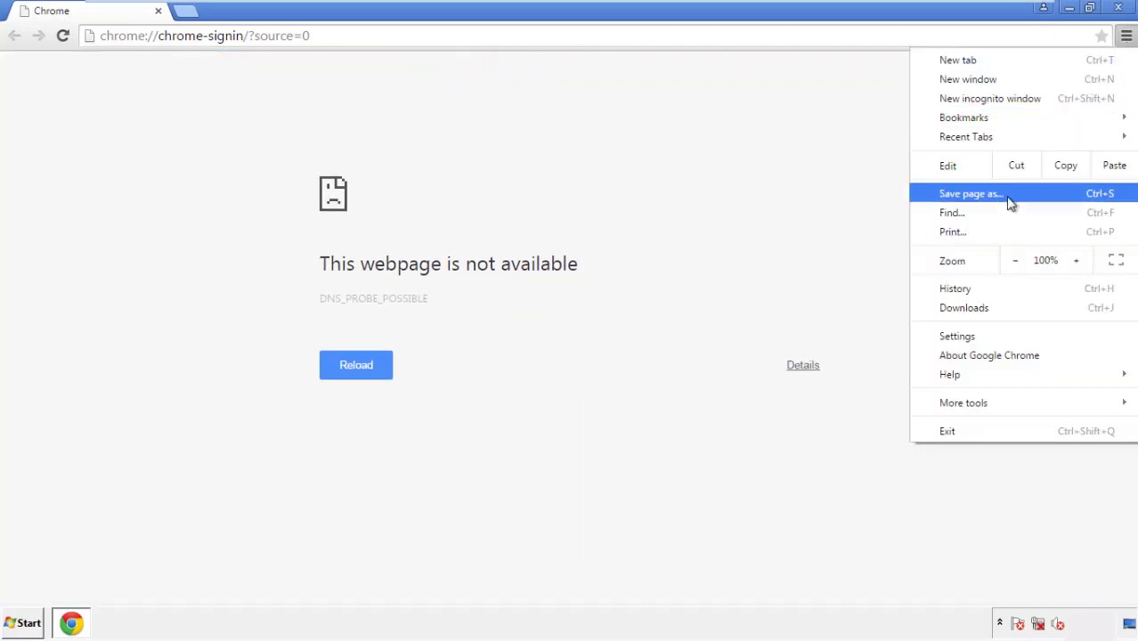
pyautogui.click(960, 336)
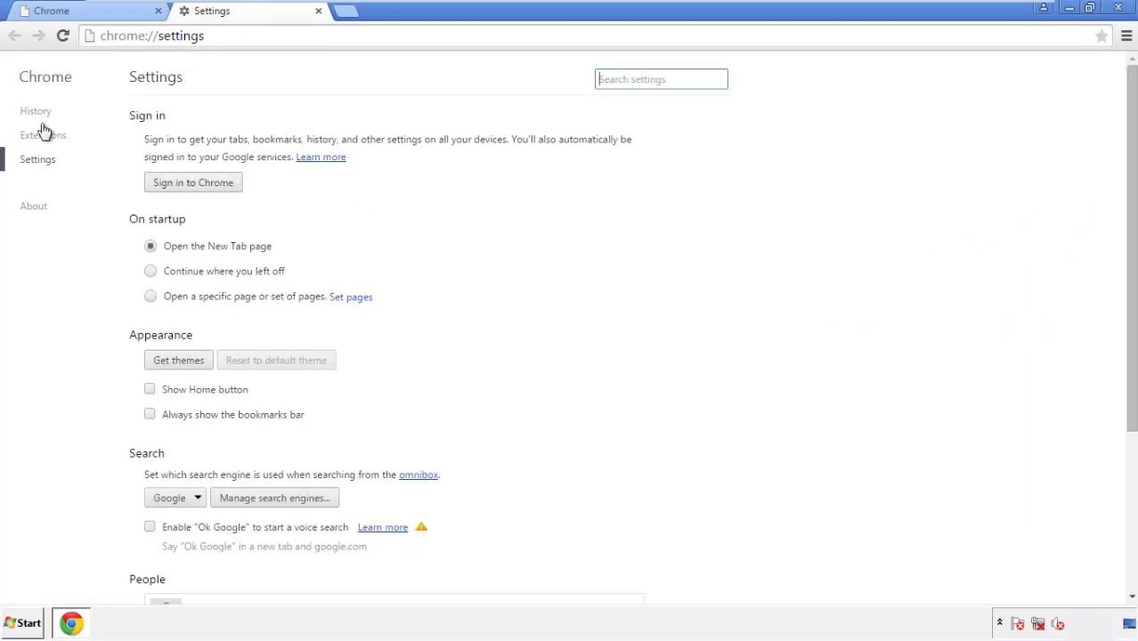
pyautogui.click(41, 114)
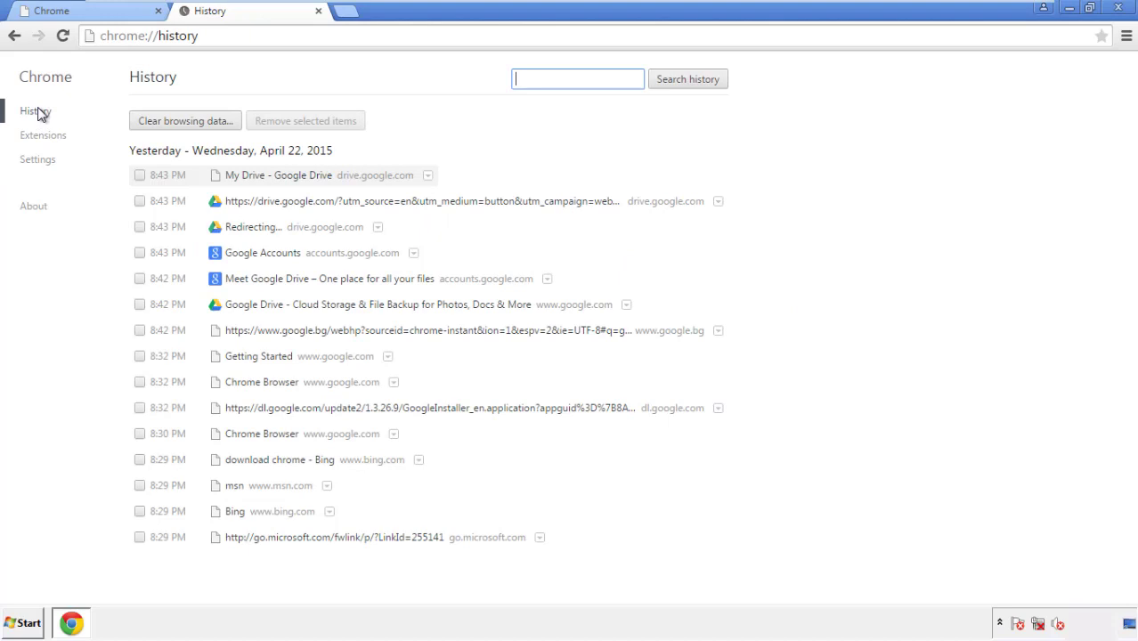
pyautogui.click(171, 123)
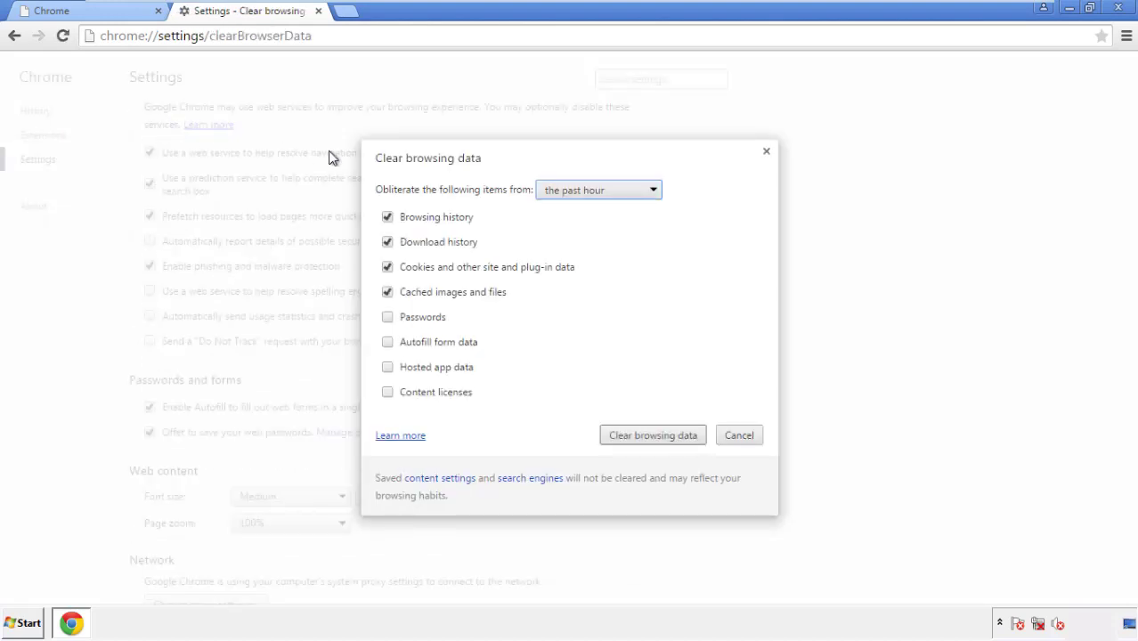
# Clear Chrome browsing data from the beginning of time, including autofill form data
pyautogui.click(572, 192)
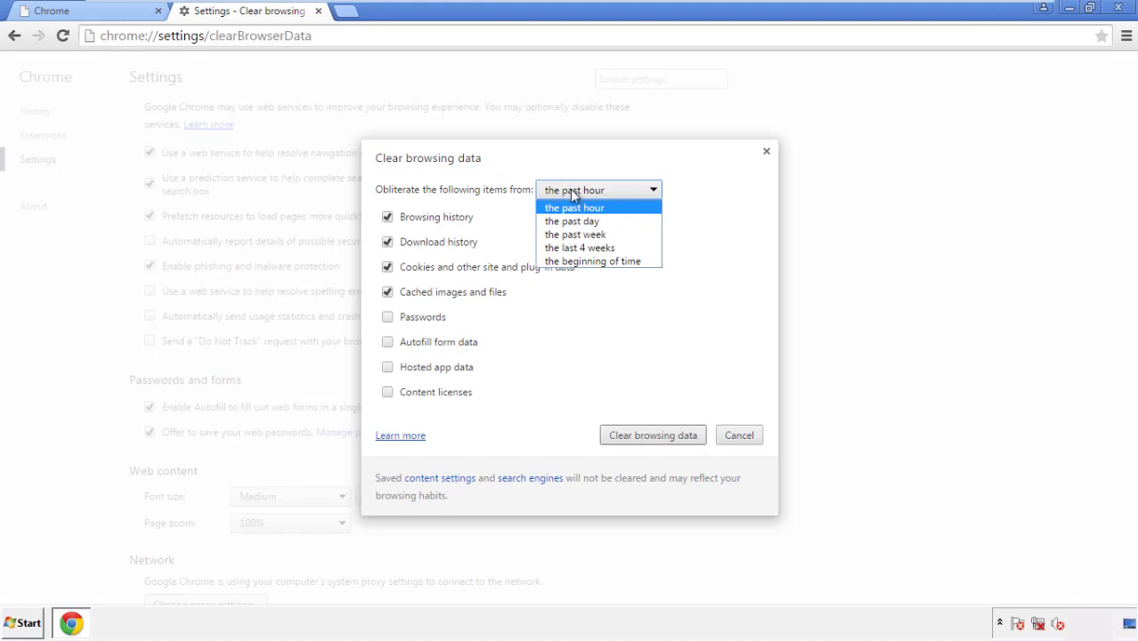
pyautogui.click(570, 263)
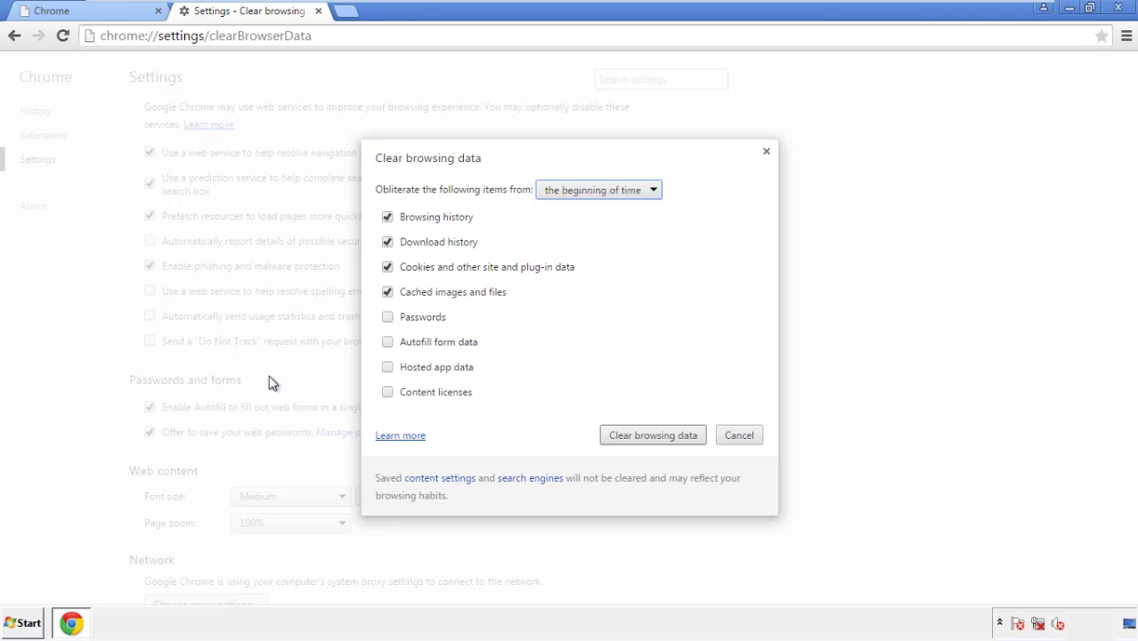
pyautogui.click(397, 350)
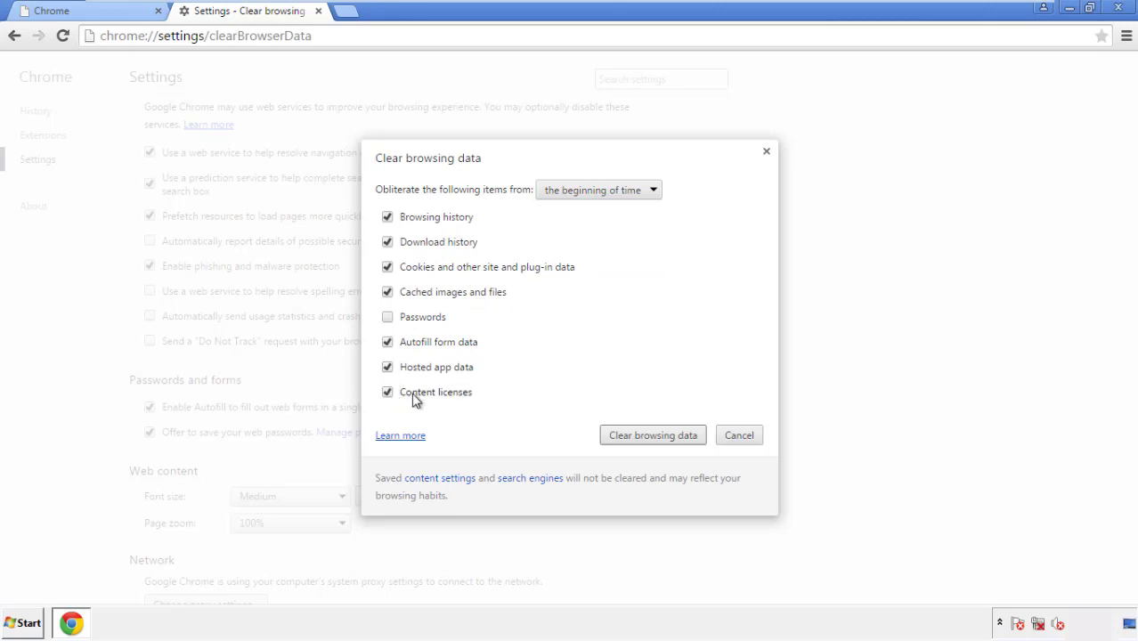
pyautogui.click(638, 439)
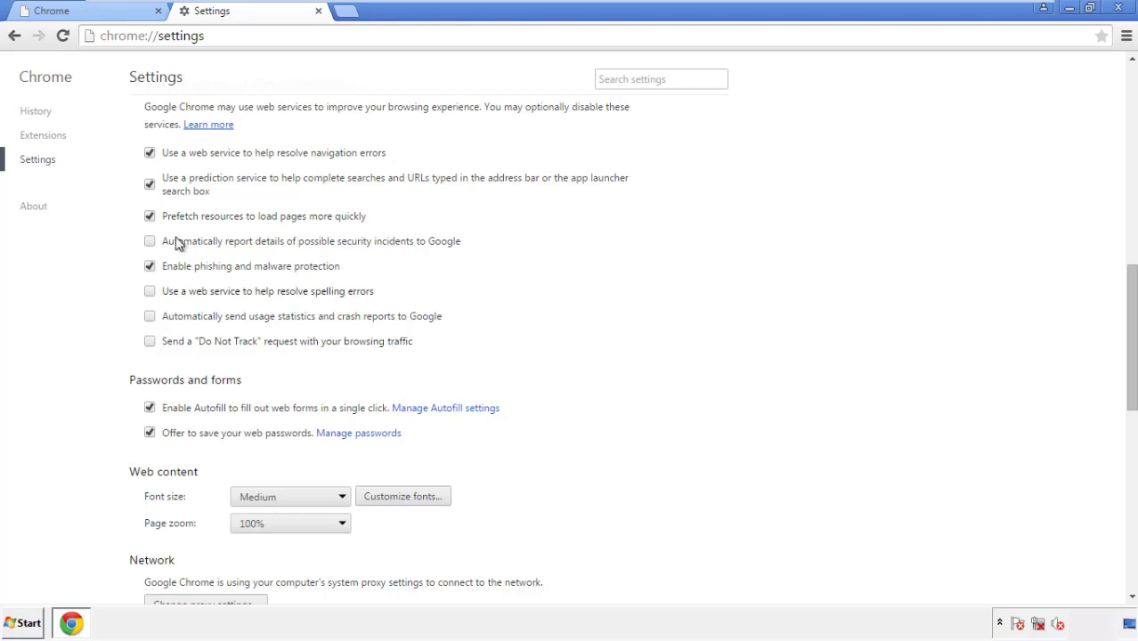
# Reset Chrome settings to their original defaults and close the browser
pyautogui.moveTo(1131, 283); pyautogui.dragTo(1111, 495)
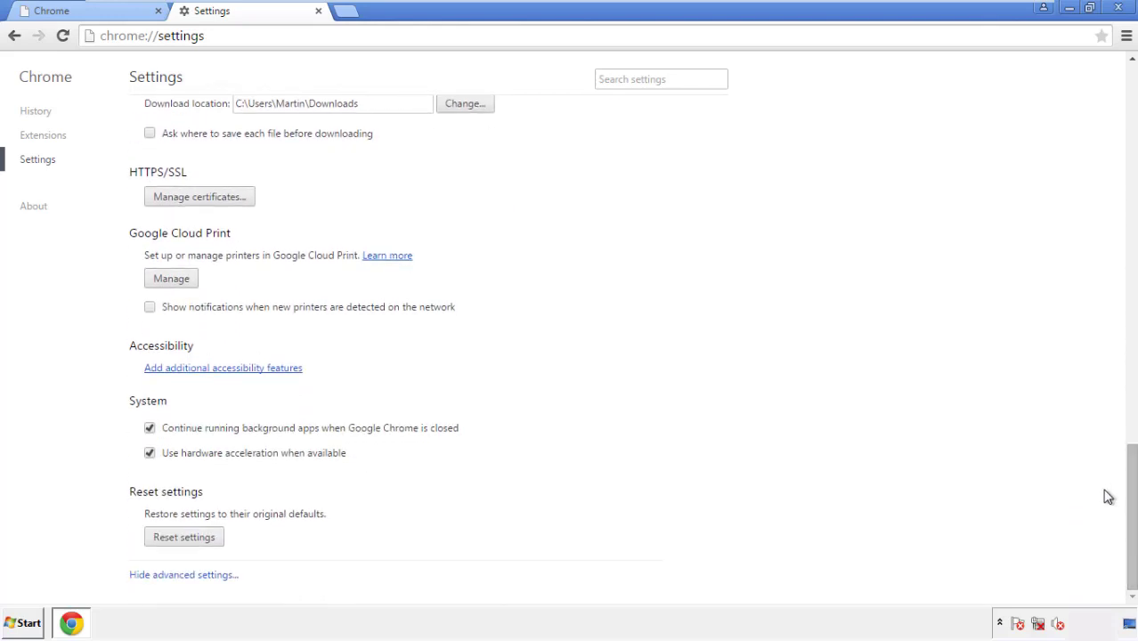
pyautogui.click(214, 540)
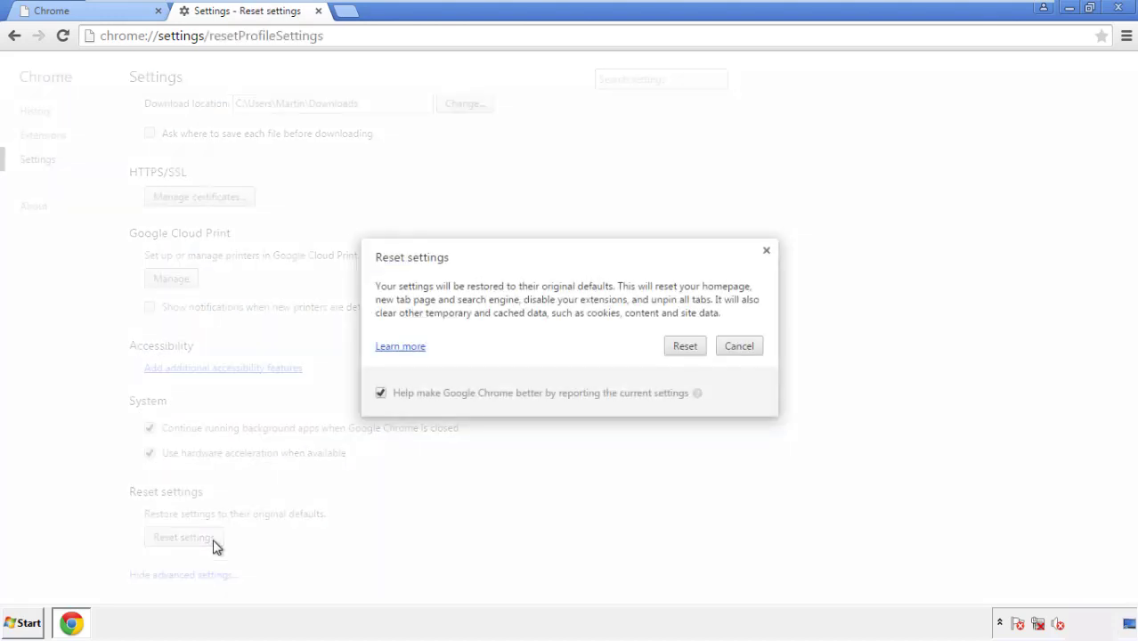
pyautogui.click(685, 347)
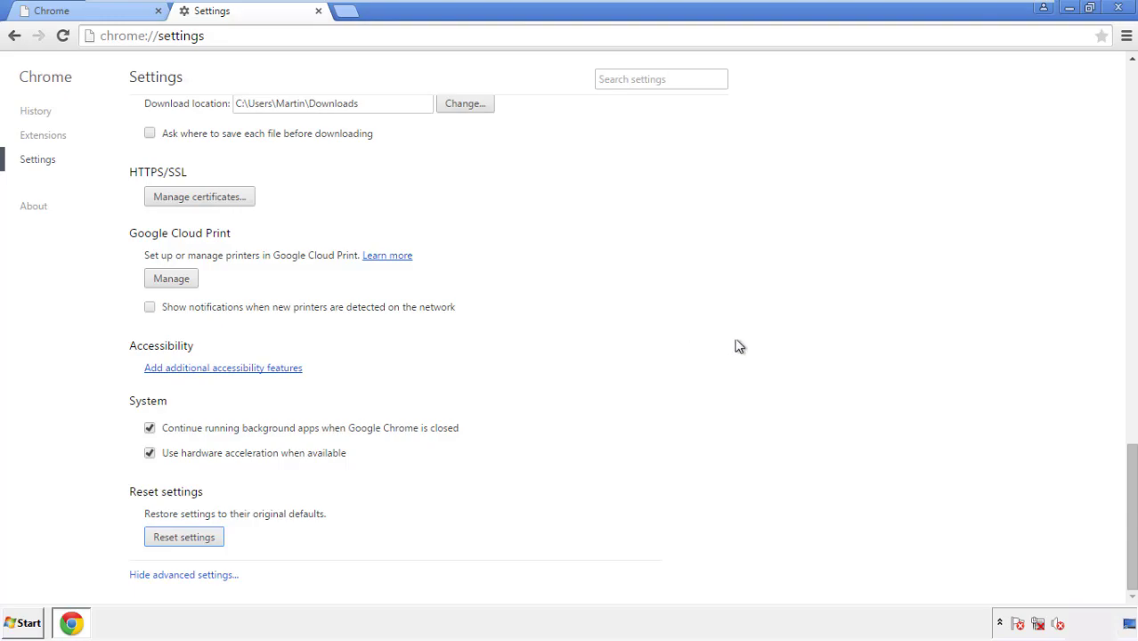
pyautogui.click(1118, 7)
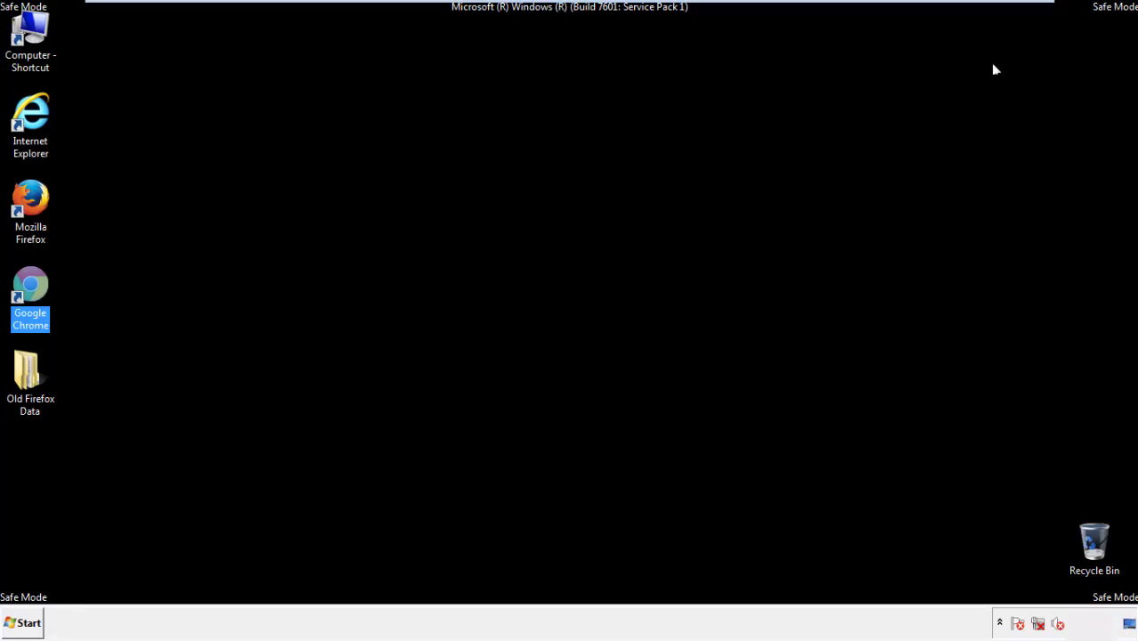
# Relaunch Firefox, remove Search Mine in the Add-ons Manager, and close Firefox
pyautogui.click(614, 287)
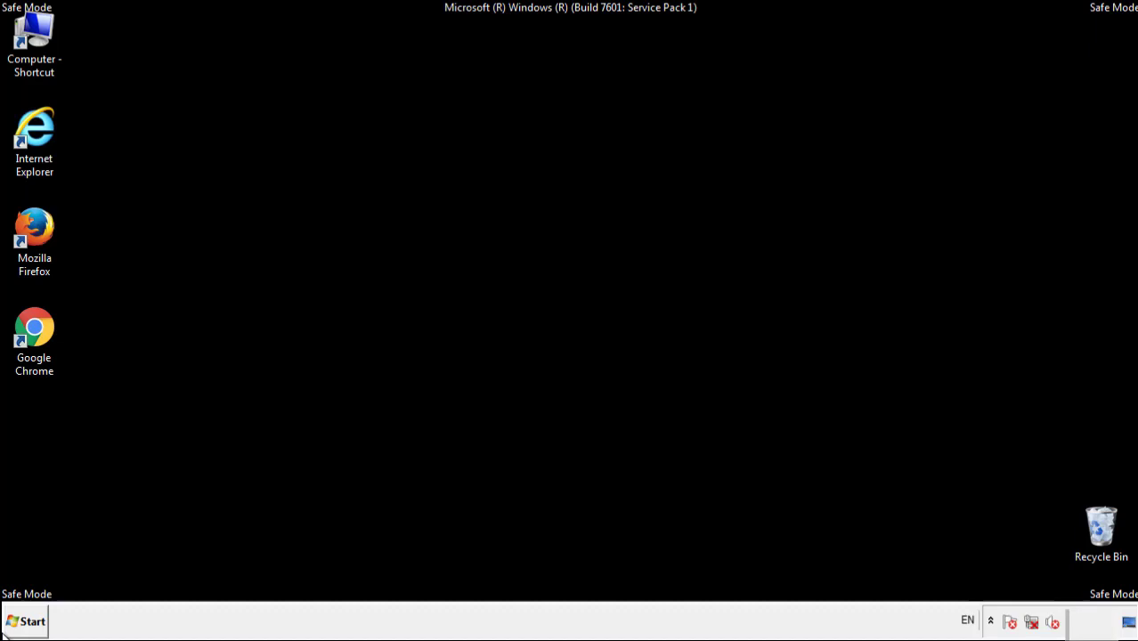
pyautogui.doubleClick(44, 221)
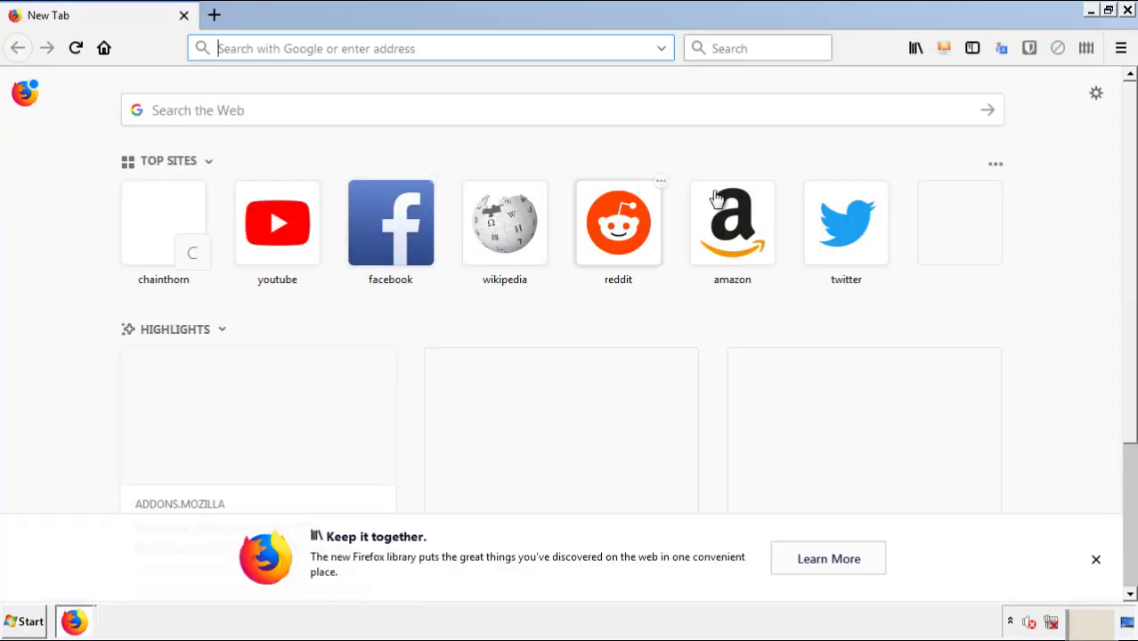
pyautogui.click(1121, 49)
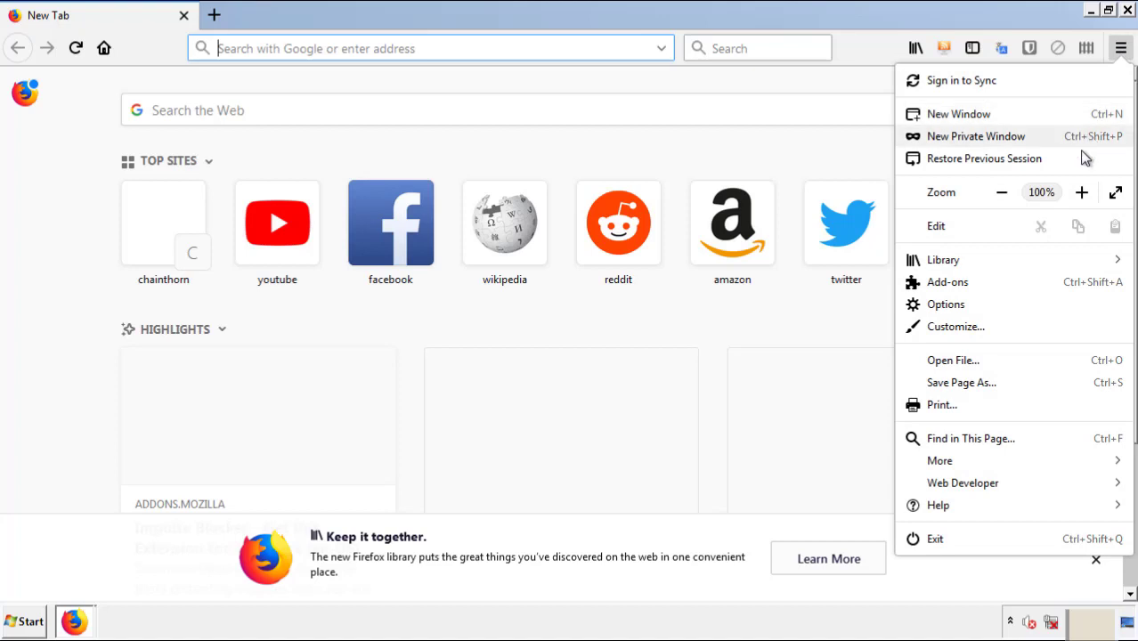
pyautogui.click(950, 282)
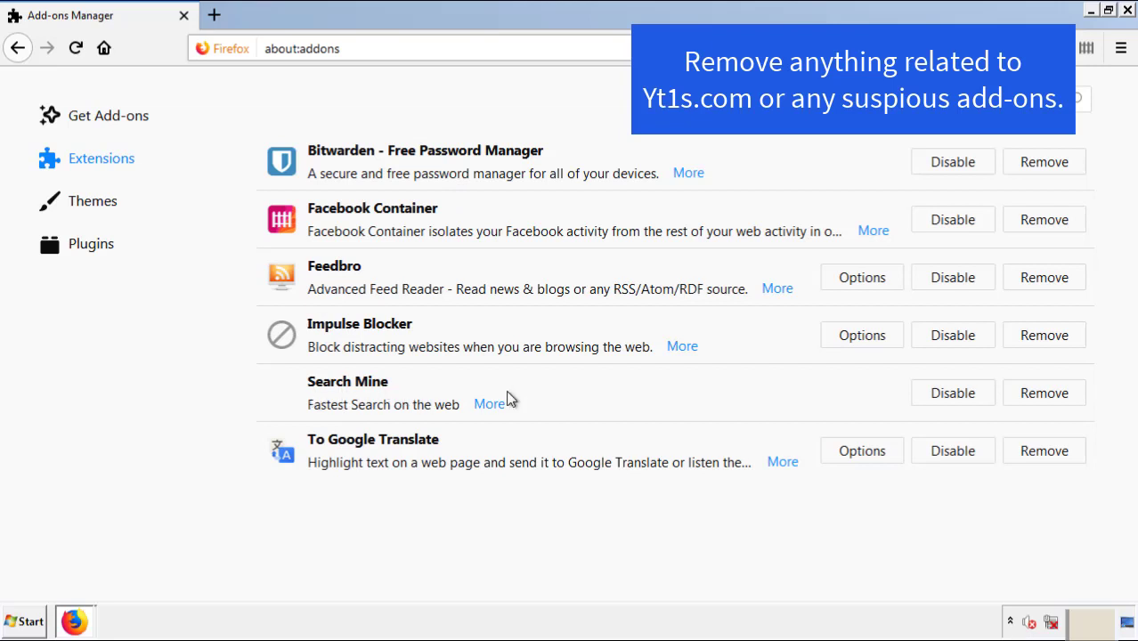
pyautogui.click(1042, 399)
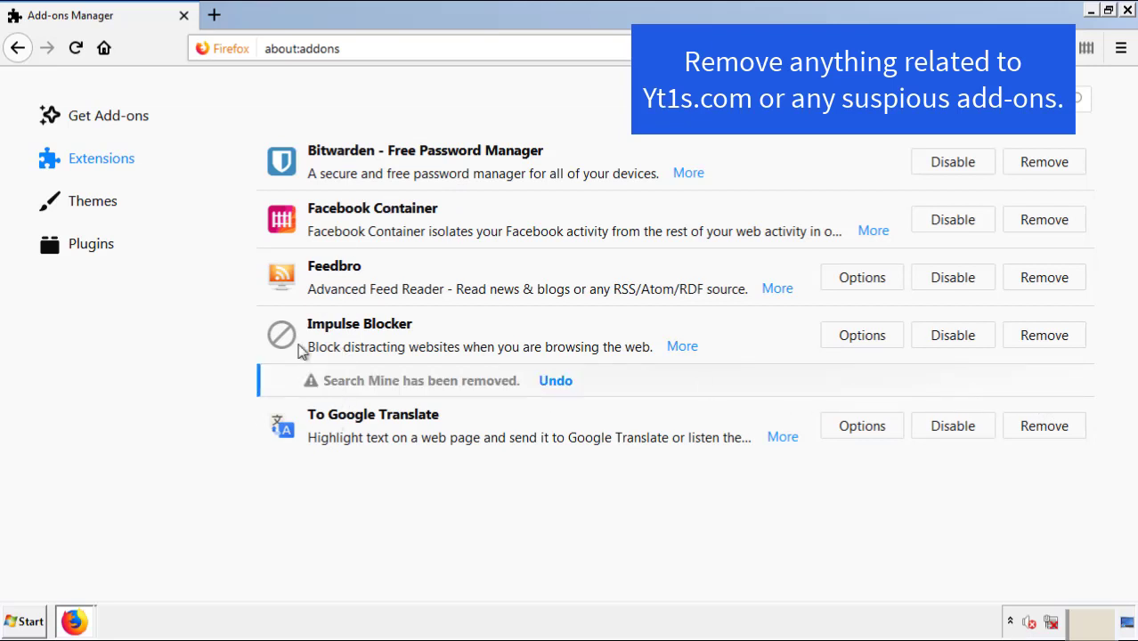
pyautogui.click(1128, 12)
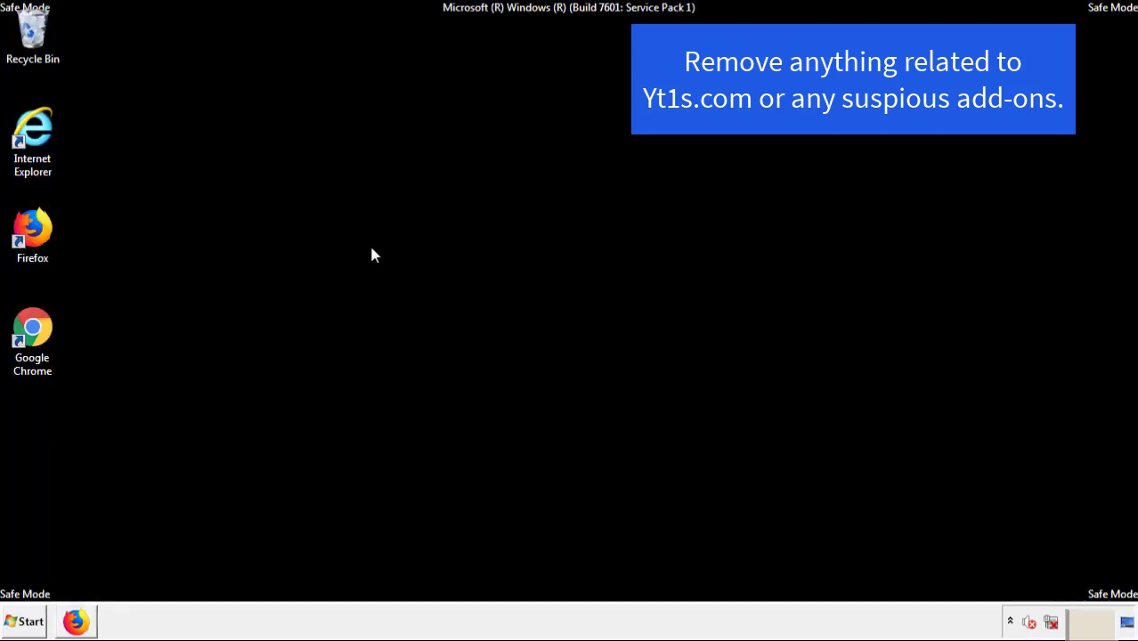
# Launch Chrome and remove the Search Mine extension from its Extensions page
pyautogui.doubleClick(31, 343)
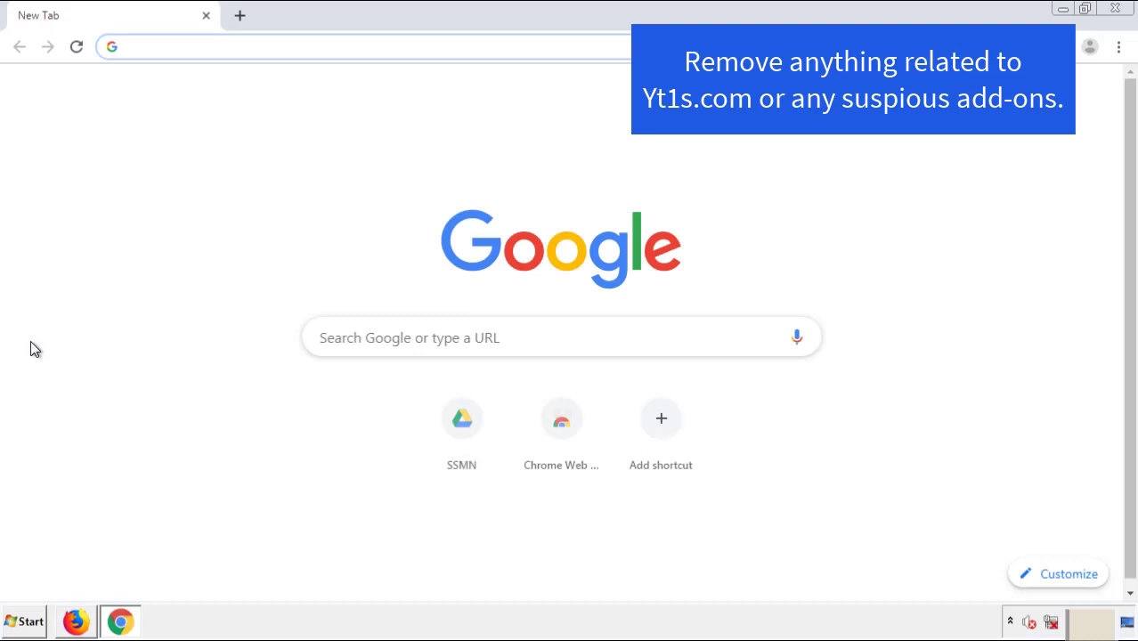
pyautogui.click(1119, 47)
pyautogui.moveTo(1019, 311)
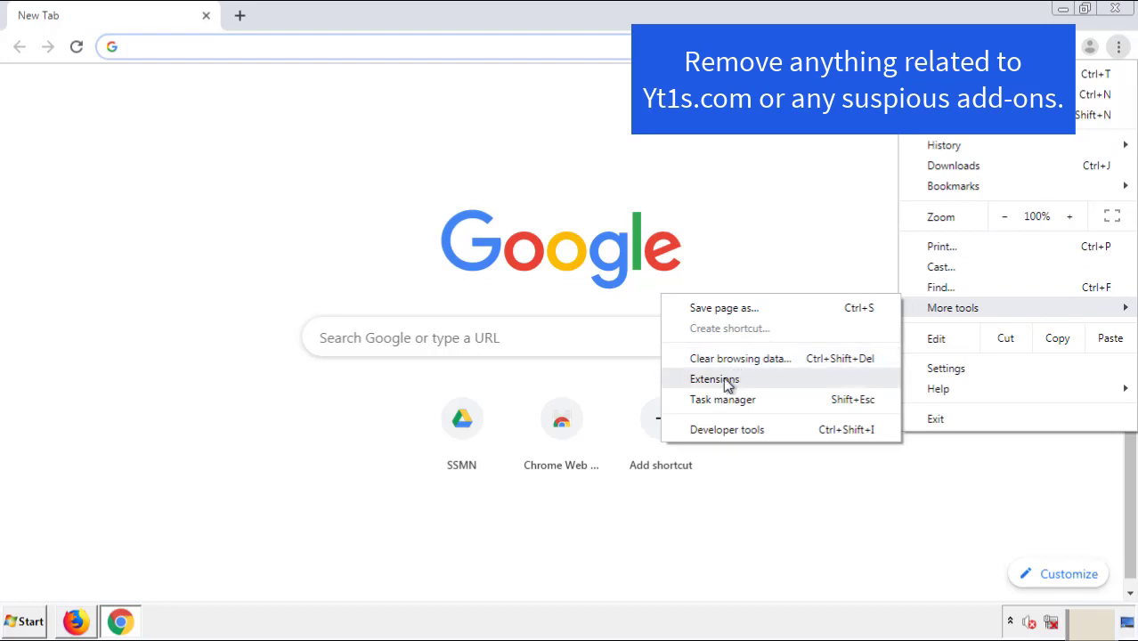
pyautogui.click(723, 378)
pyautogui.scroll(-5, 209, 212)
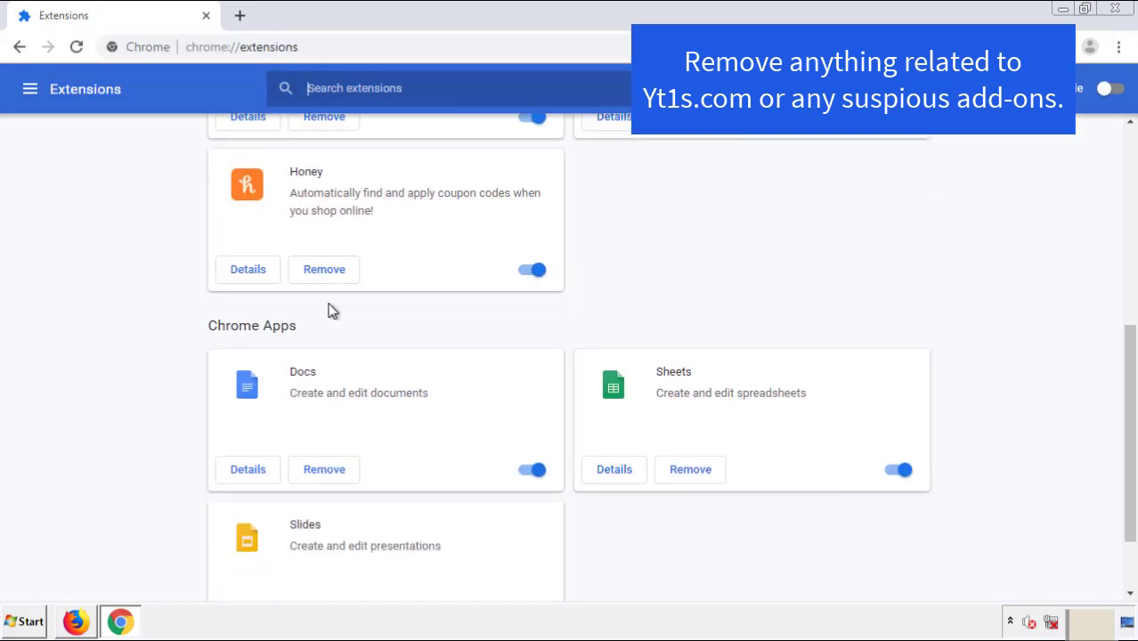
pyautogui.scroll(5, 432, 325)
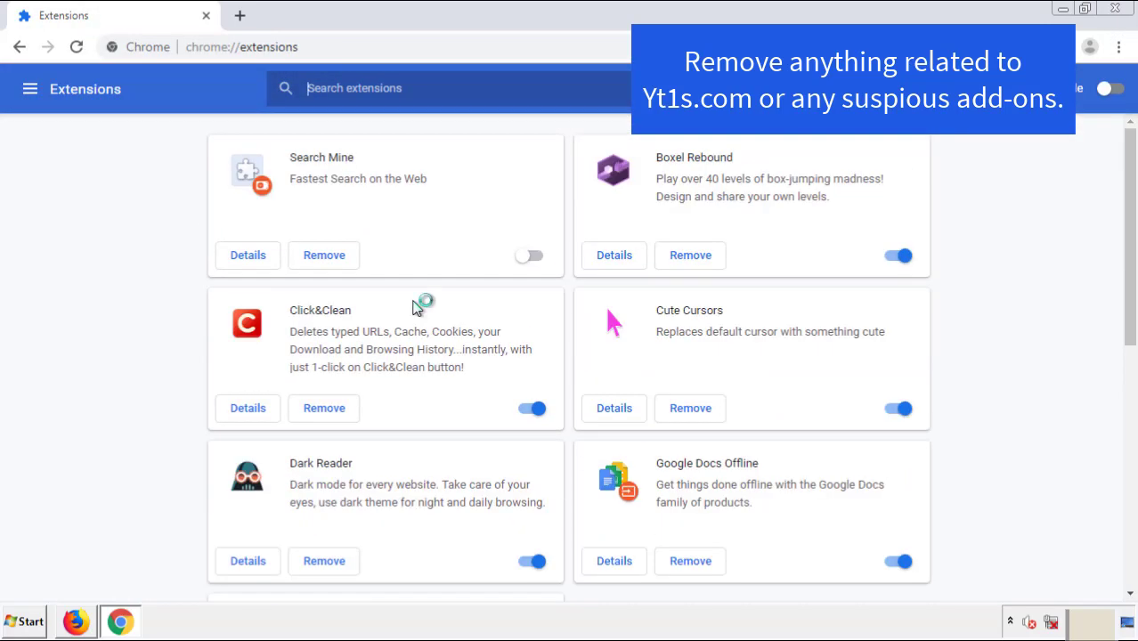
pyautogui.click(316, 260)
pyautogui.click(639, 144)
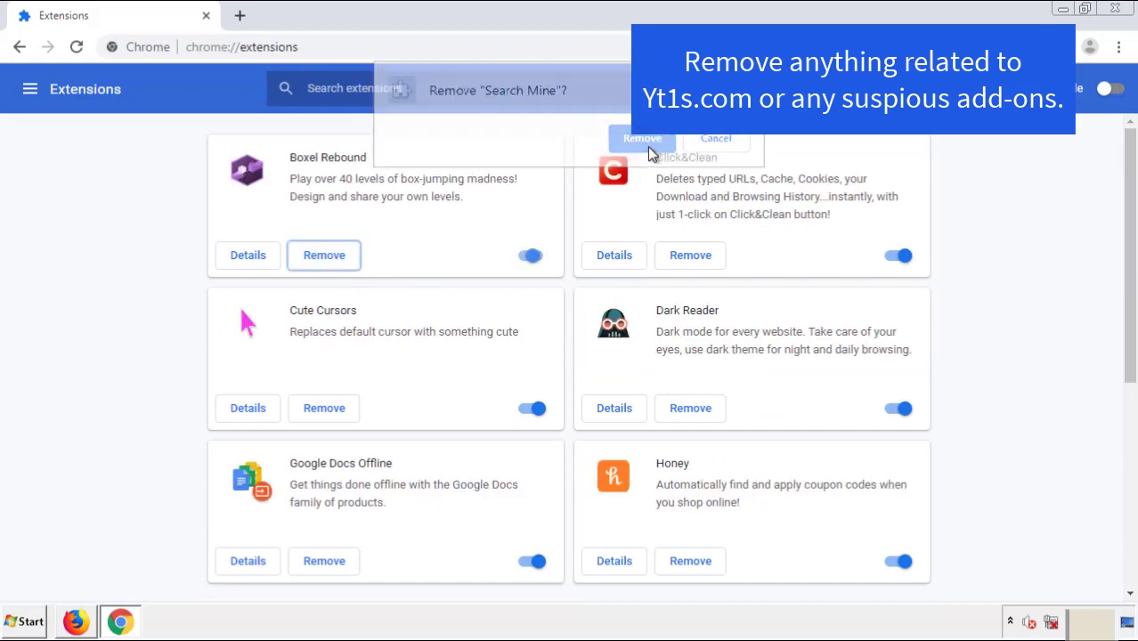
# Close Chrome and restart Windows 7 via Restart under Shut down in the Start menu
pyautogui.click(1125, 14)
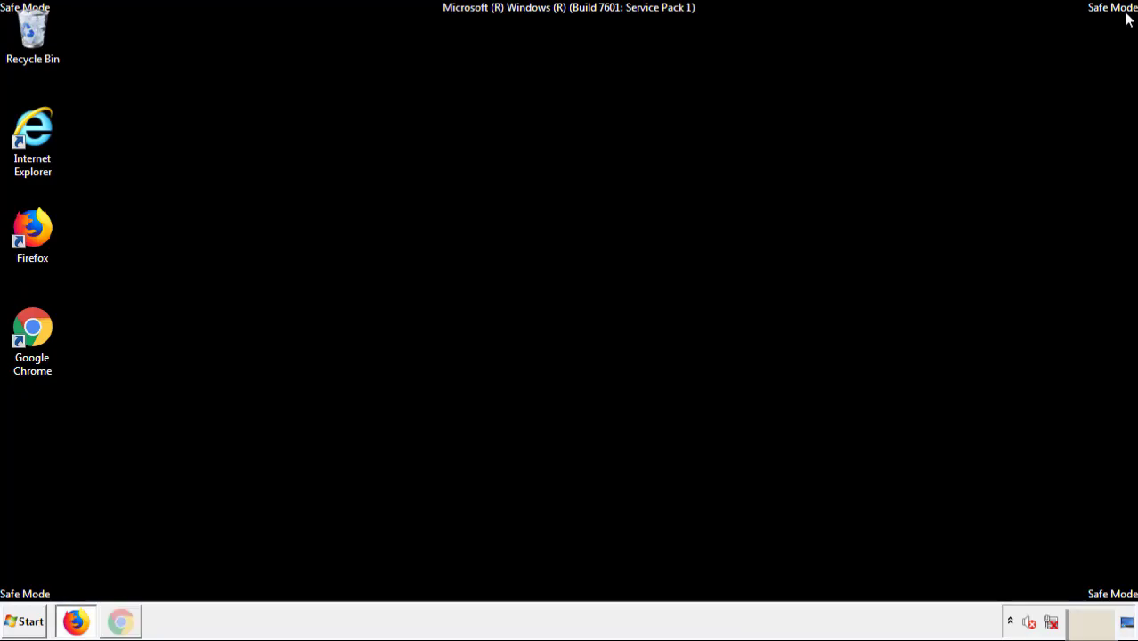
pyautogui.click(31, 623)
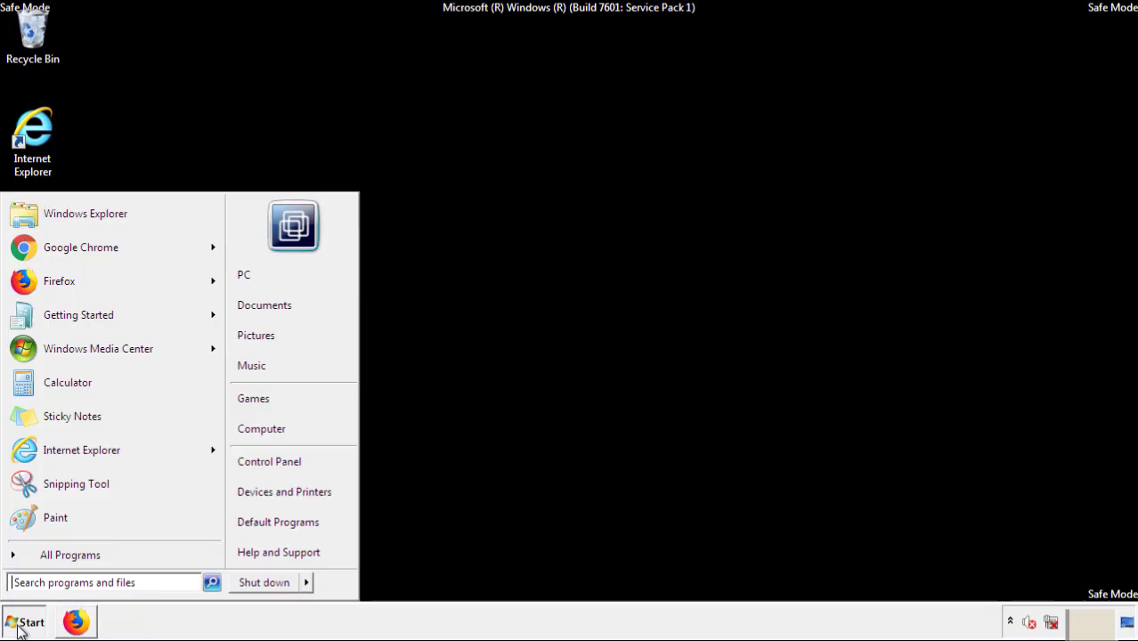
pyautogui.moveTo(309, 584)
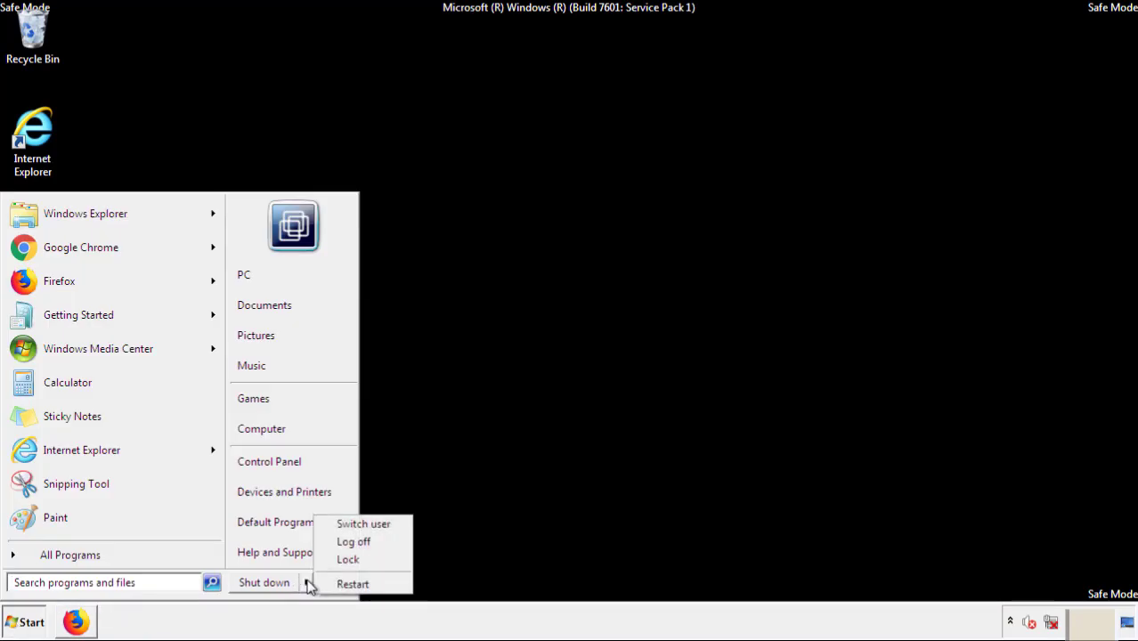
pyautogui.click(354, 584)
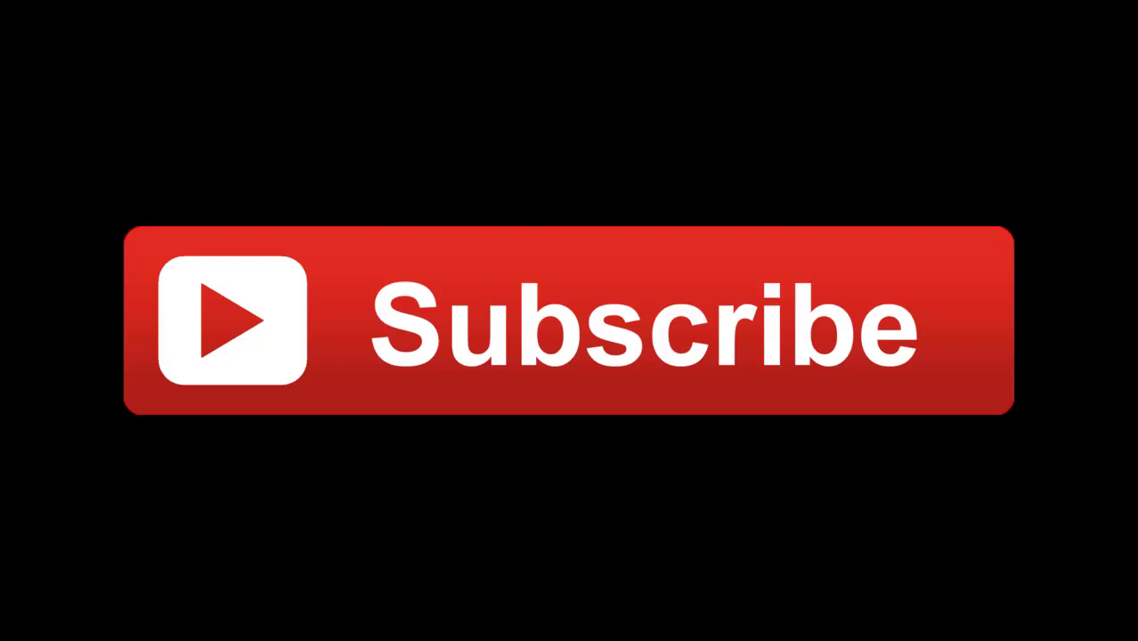